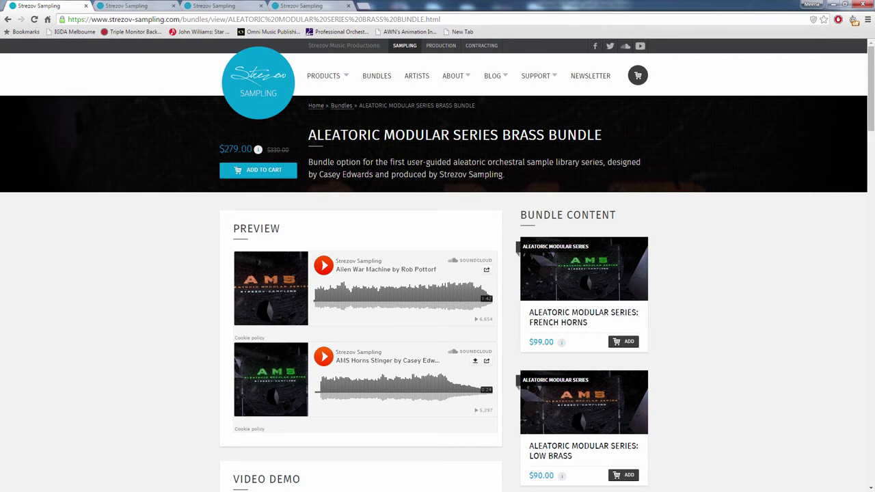
- Scroll through the Brass Bundle description, highlighting 'user-guided', the dynamics bullet and the trailer-scoring bullet
drag(408, 164, 452, 164)
click(472, 163)
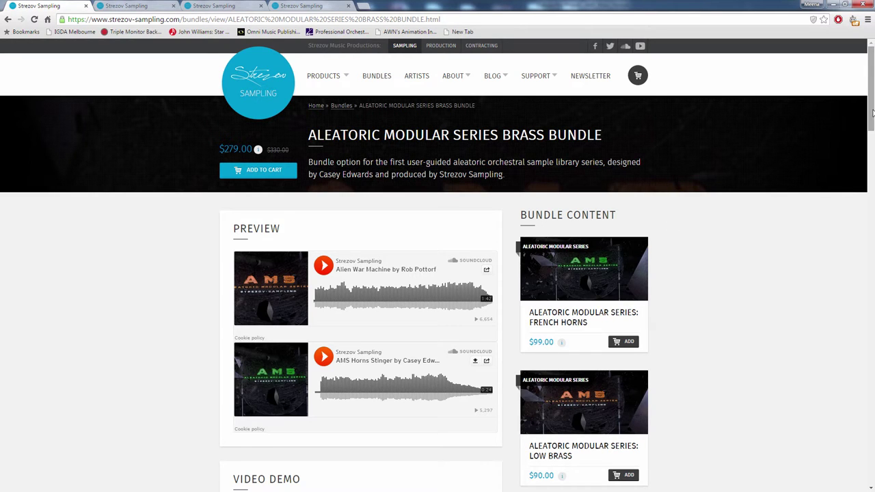
drag(872, 114, 872, 138)
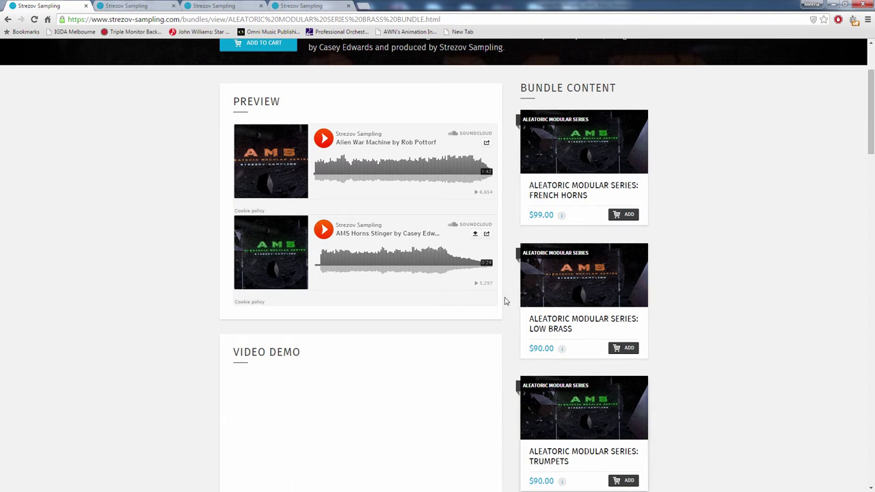
drag(872, 119, 869, 96)
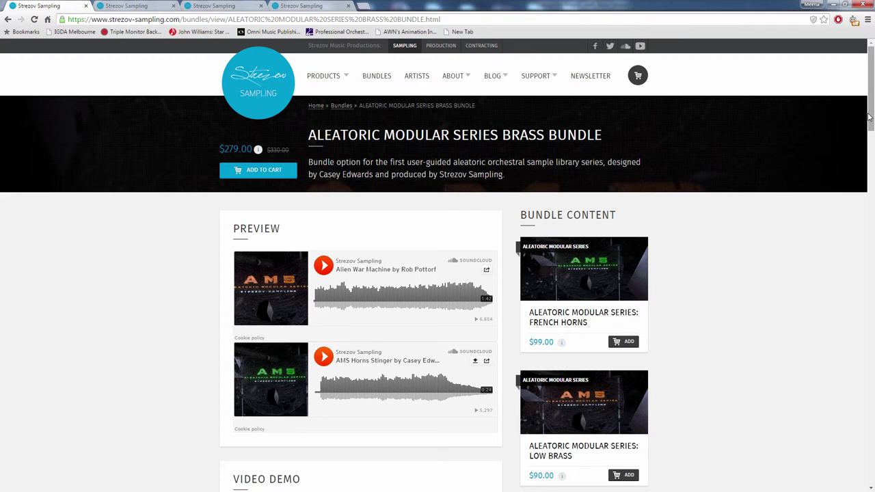
drag(870, 118, 851, 266)
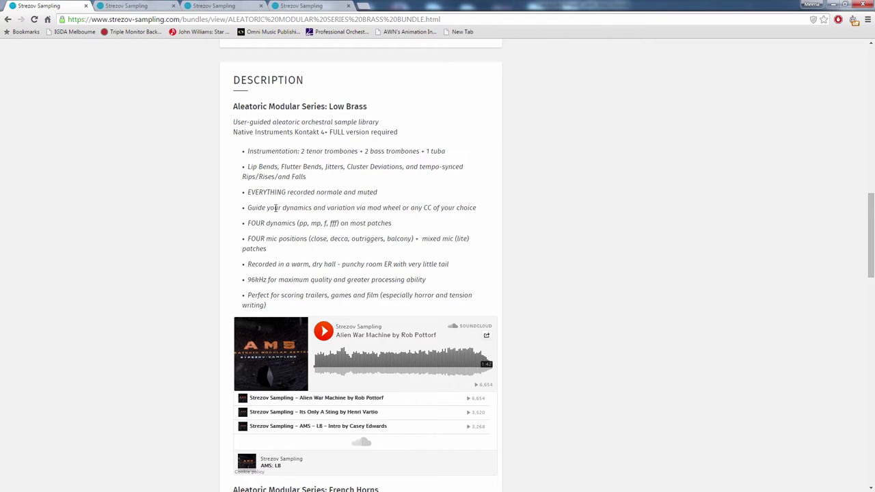
double_click(251, 209)
drag(290, 210, 480, 199)
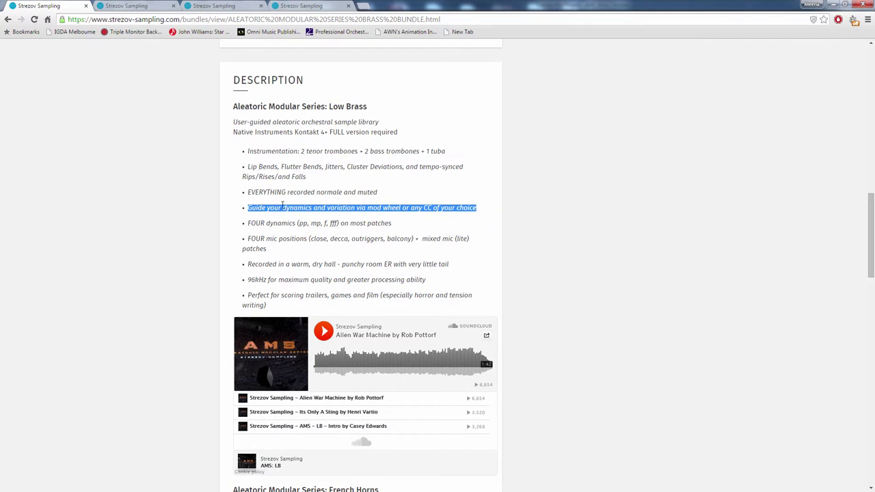
click(478, 207)
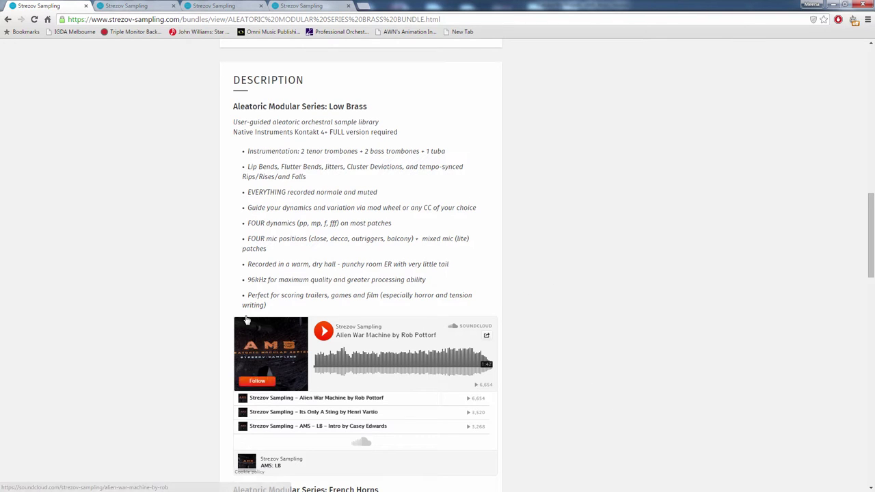
drag(273, 306, 242, 296)
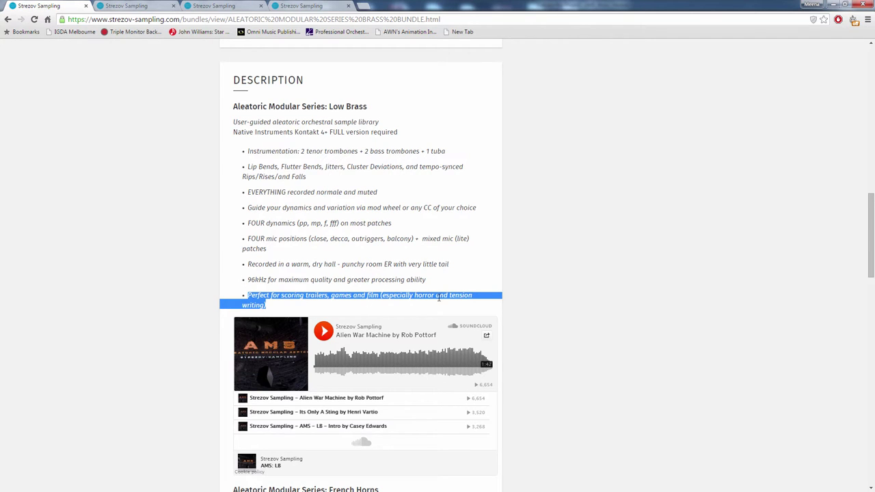
click(309, 313)
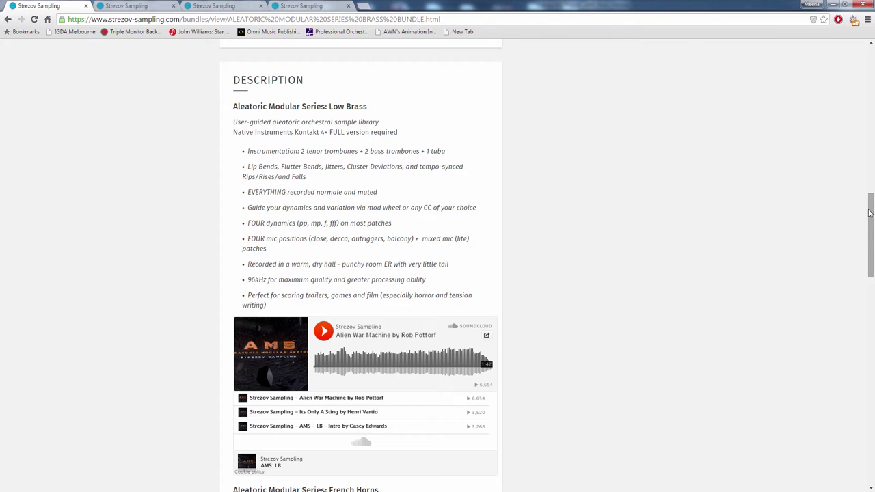
drag(870, 214, 870, 45)
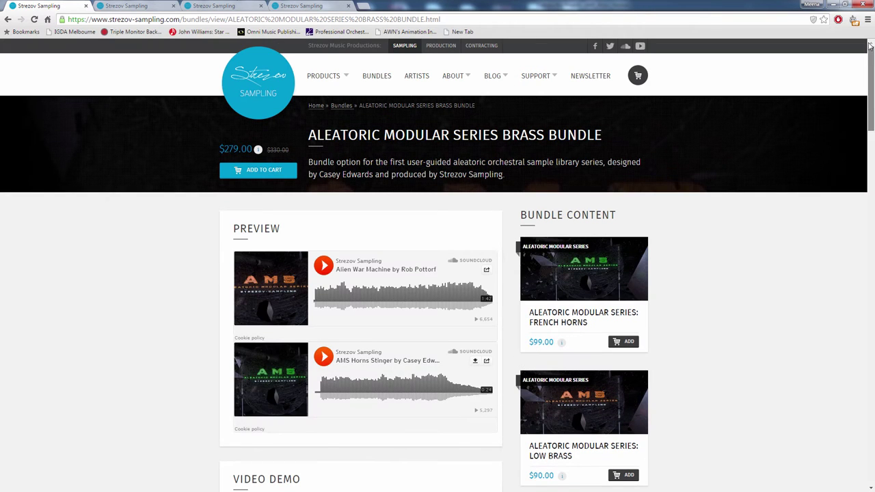
- Open the YouTube channel in a new tab, view its AMS Brass – Aleatoric Effects playlist, then return
right_click(647, 49)
click(657, 52)
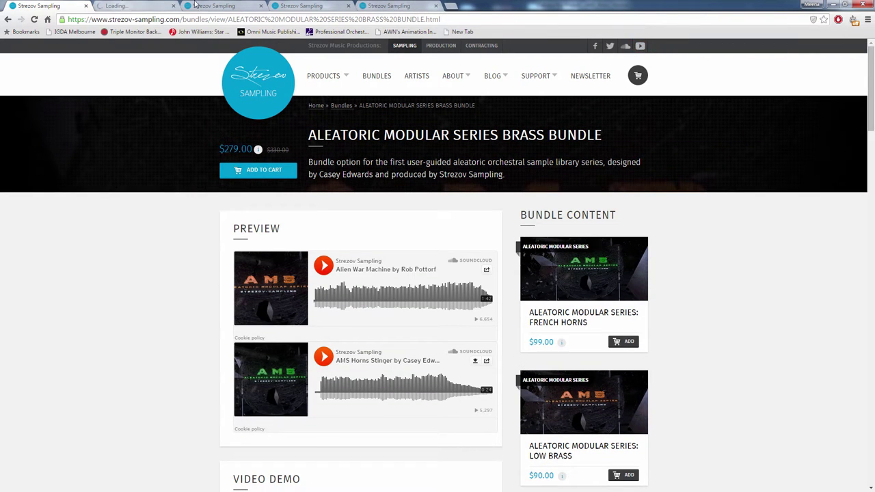
click(363, 5)
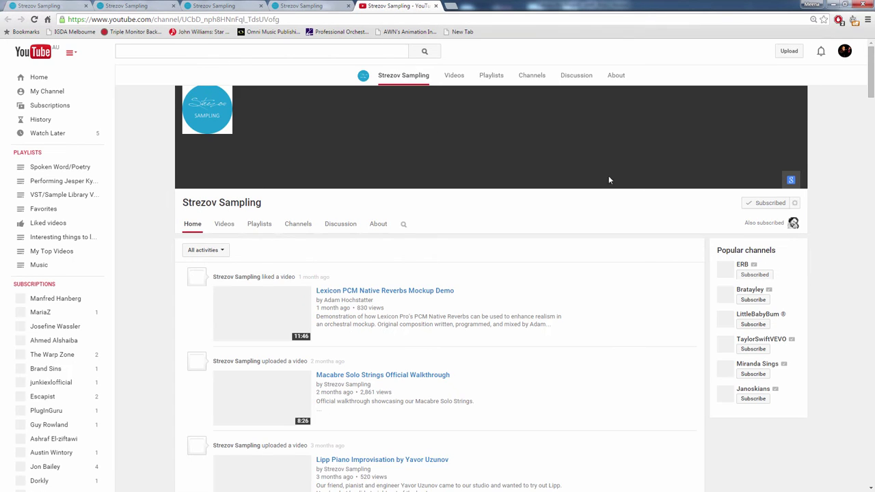
click(259, 204)
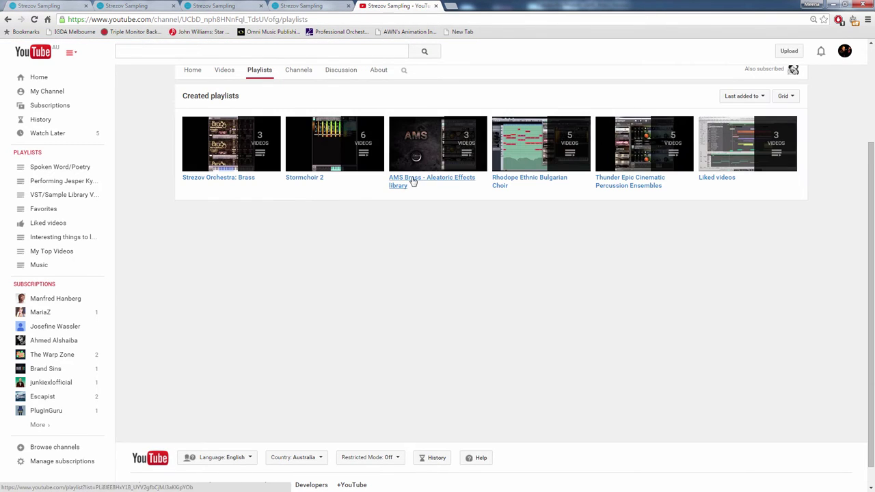
click(412, 180)
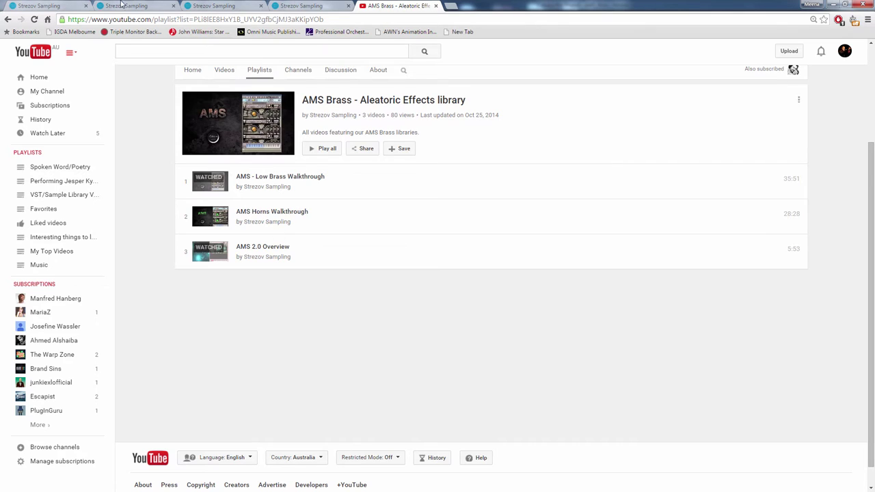
click(70, 5)
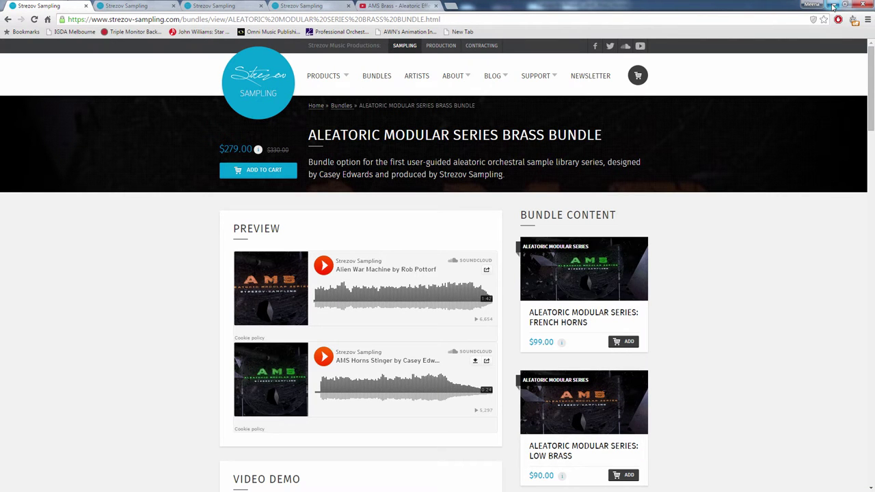
- Back in Cubase, browse Kontakt's Files and Quick-Load panels, then close Quick-Load and show Libraries
click(833, 6)
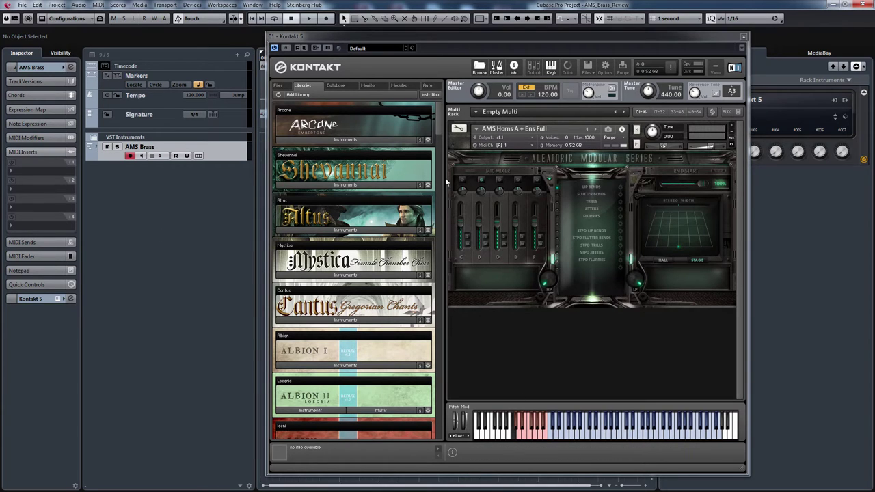
click(277, 87)
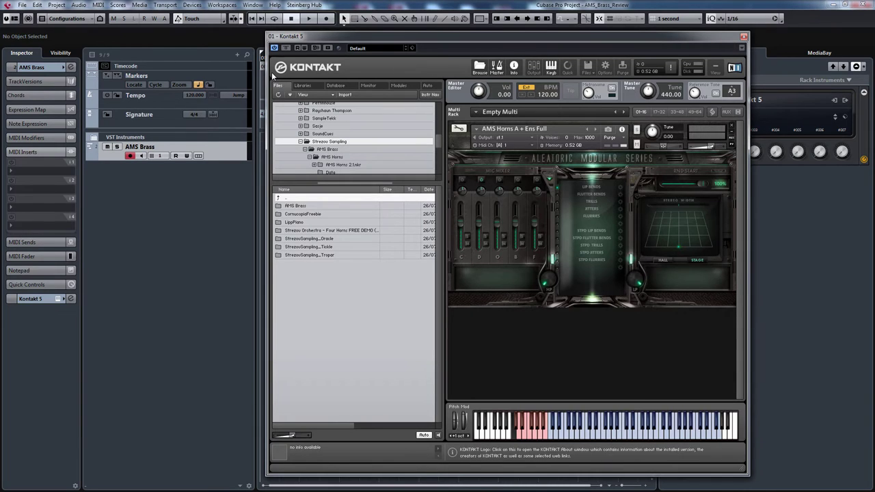
right_click(524, 332)
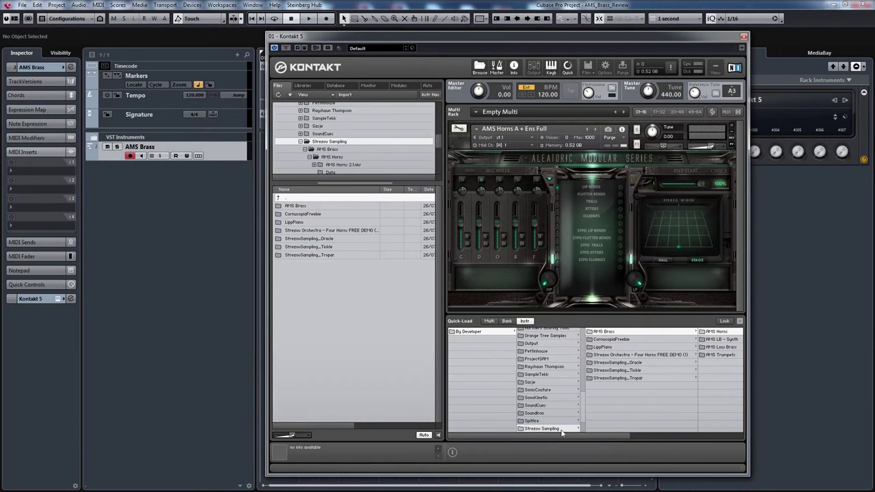
click(562, 433)
scroll(503, 421, left, 1)
drag(623, 438, 720, 430)
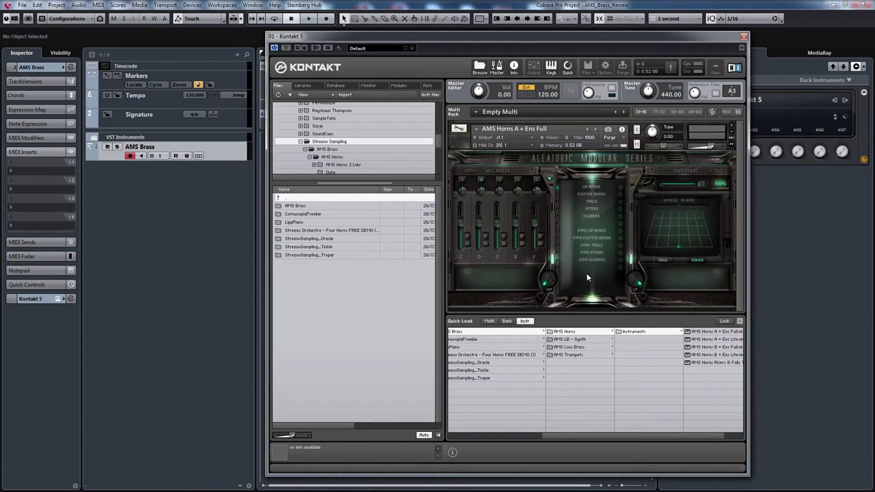
click(568, 66)
click(305, 86)
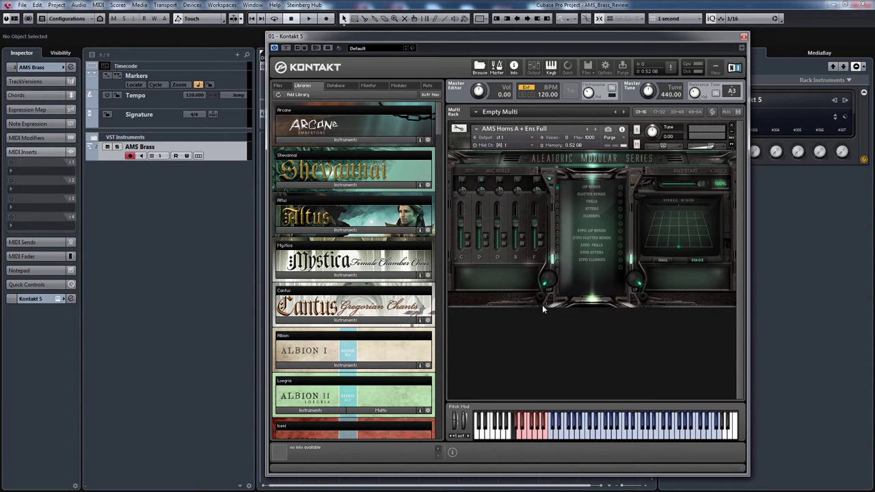
- Load the Outrigger mic samples with the mic mixer's load button
click(462, 185)
- Pull the Balcony, Close and Outrigger faders down, then bring the Close mic level back up
drag(513, 220, 454, 454)
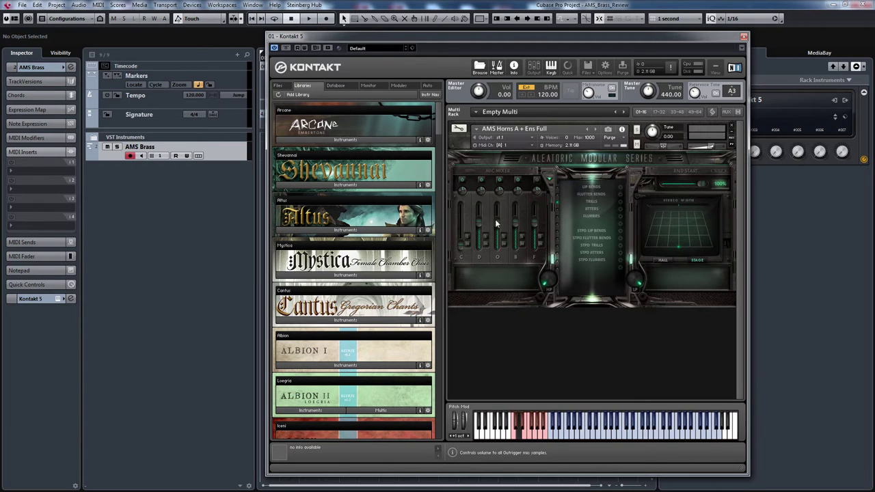
drag(495, 219, 498, 420)
drag(516, 202, 519, 469)
drag(460, 246, 470, 102)
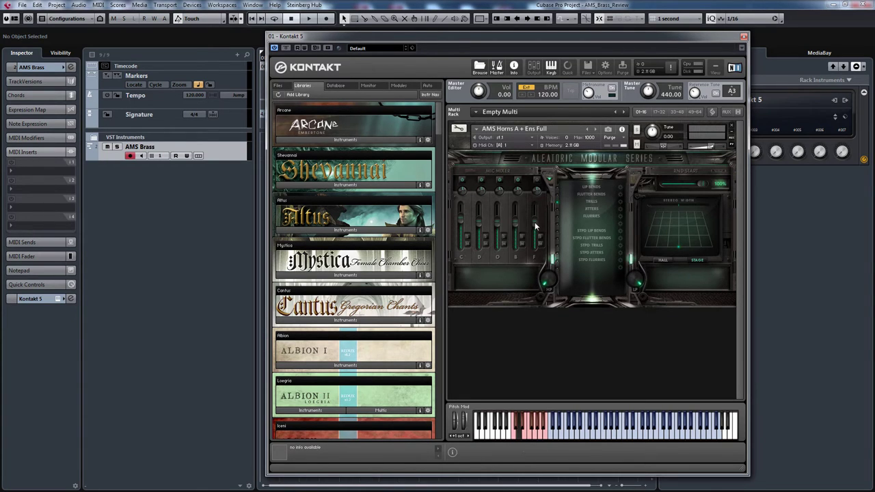
- Purge the Close mic samples, dropping the patch's memory use to 0.59 GB
click(462, 181)
- View the HALL and STAGE panels, then move the horns upper right, lower left, and lower centre
click(662, 261)
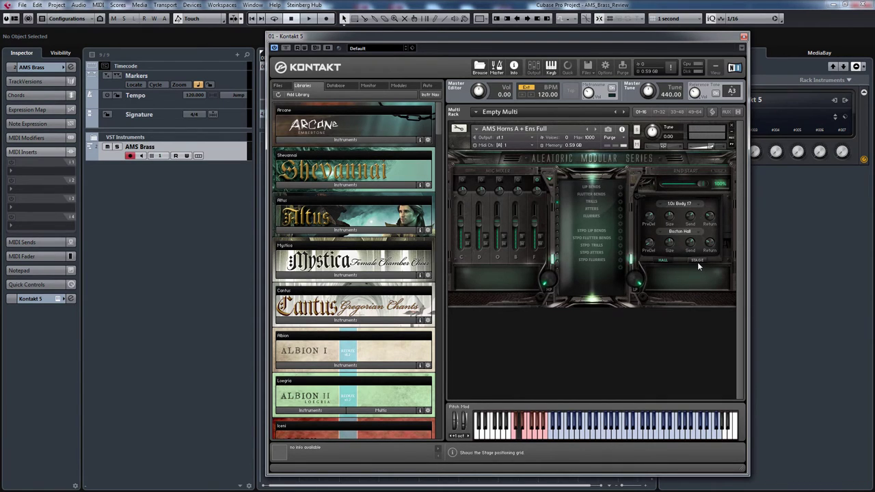
click(698, 260)
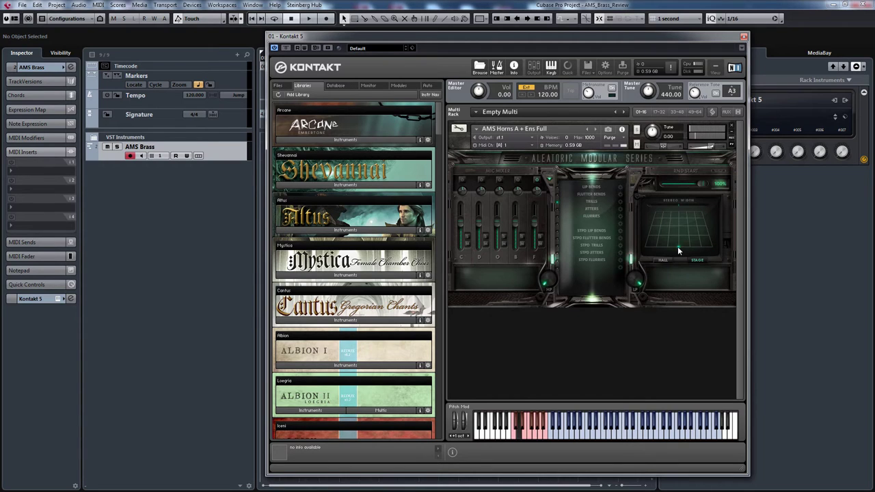
click(701, 212)
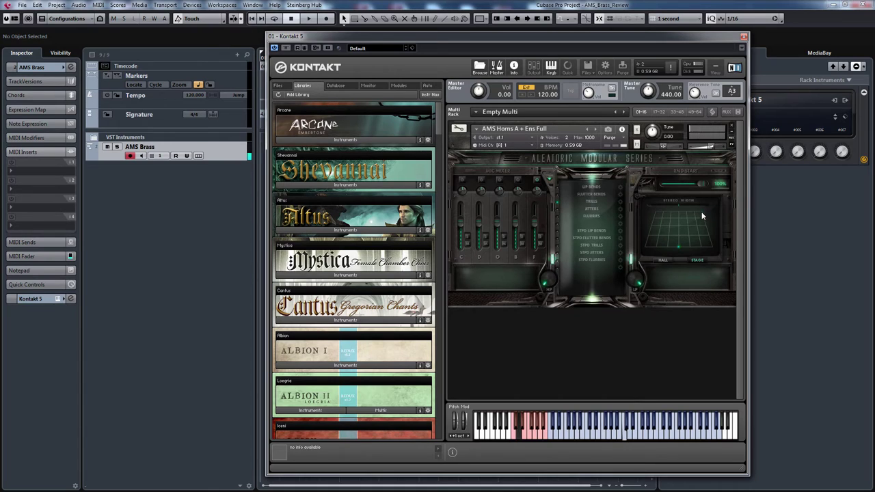
click(646, 248)
click(677, 245)
- Turn the hall tail Return down to -inf dB and raise the Body IR Return level
click(662, 260)
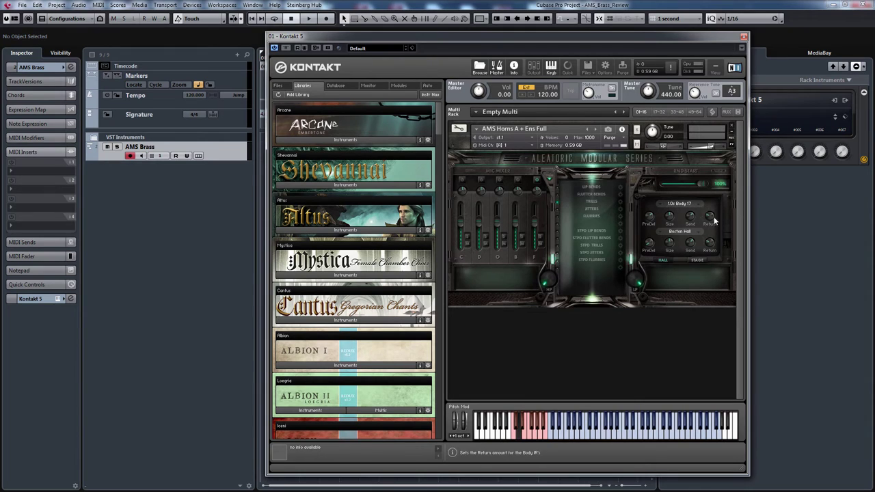
click(700, 260)
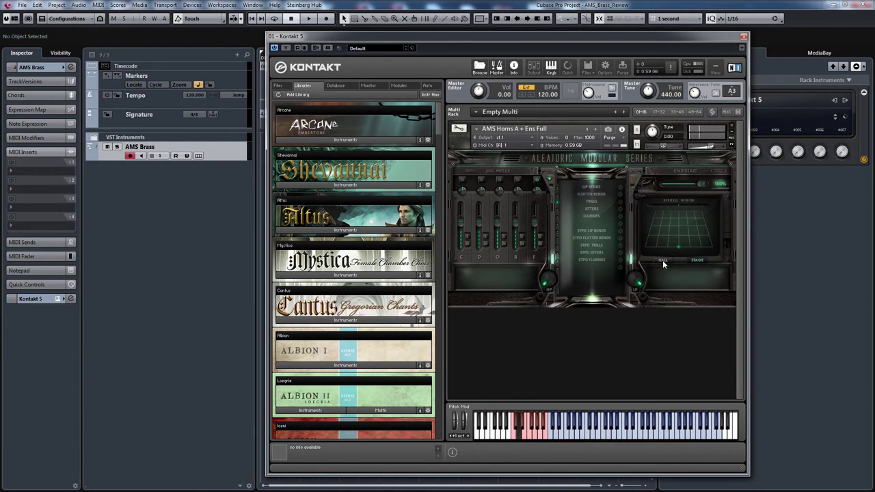
click(663, 260)
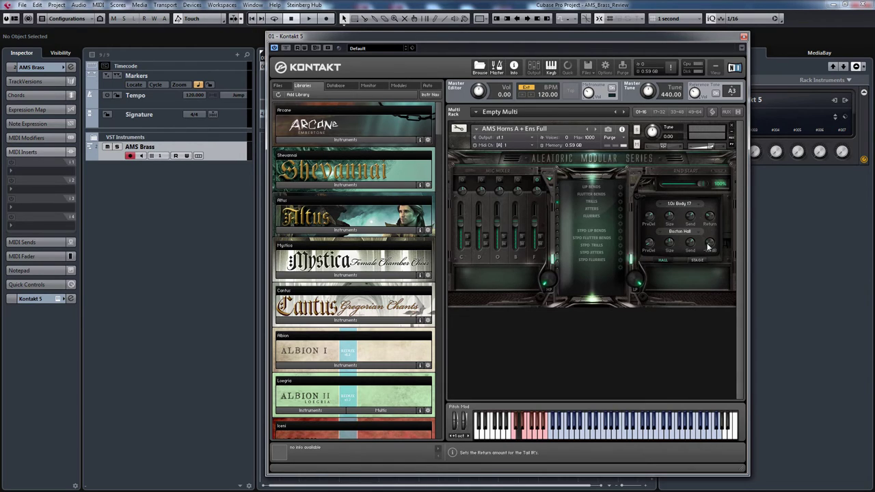
drag(711, 250, 711, 287)
drag(711, 218, 711, 199)
- Try the 0.2s Body 1 impulse, then set the body IR to 1.8s Body 21
click(679, 203)
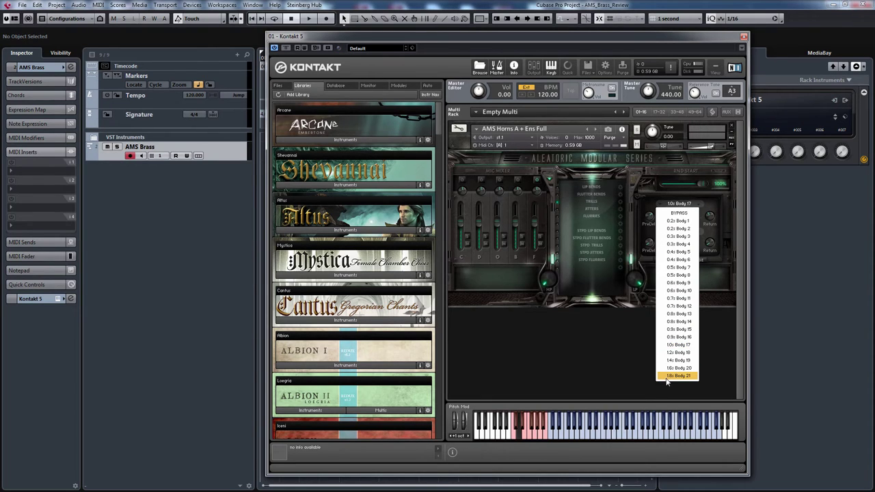
click(674, 221)
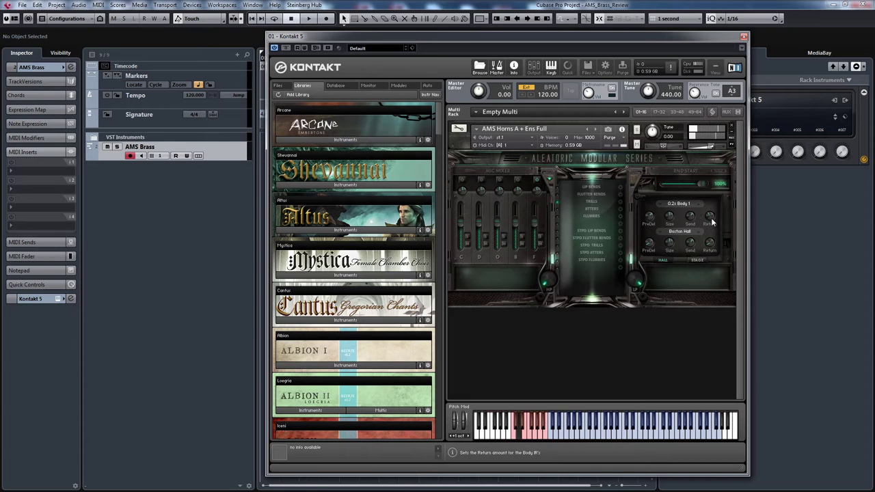
click(679, 203)
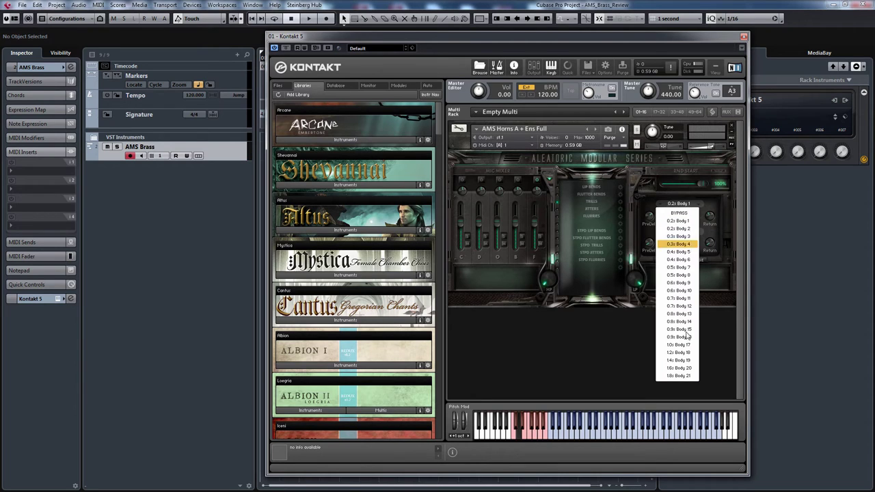
click(674, 377)
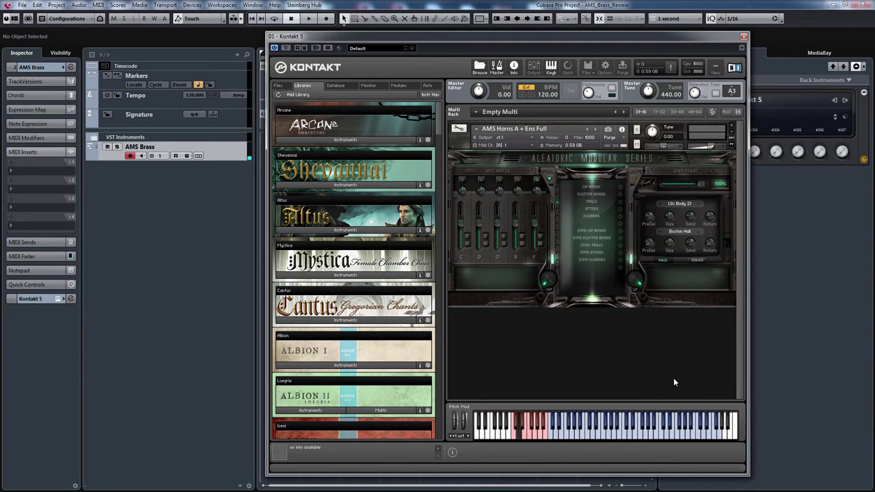
- Try Small Stage, then set the hall reverb to Symphony Hall, keeping 1.8s Body 21
click(698, 235)
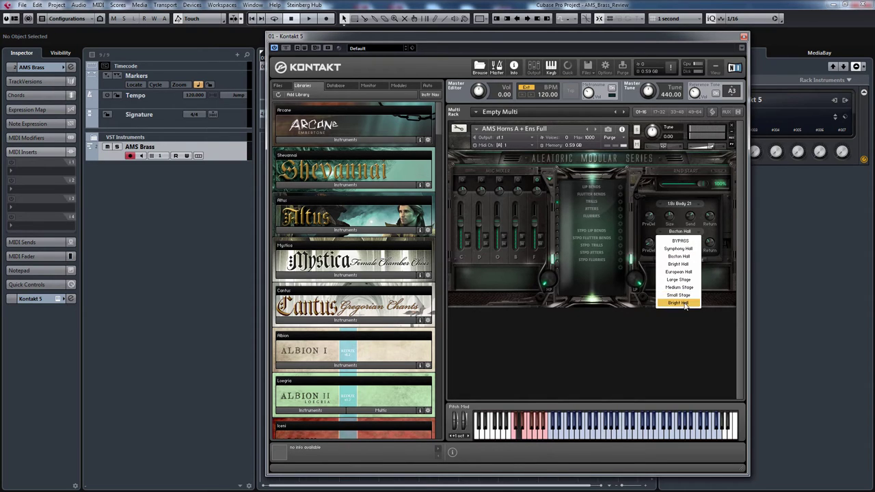
click(682, 300)
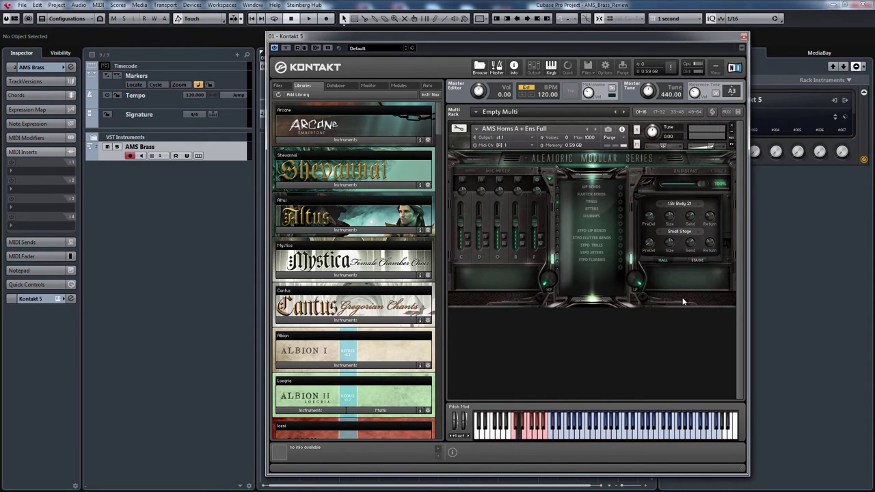
click(689, 233)
click(679, 249)
click(688, 203)
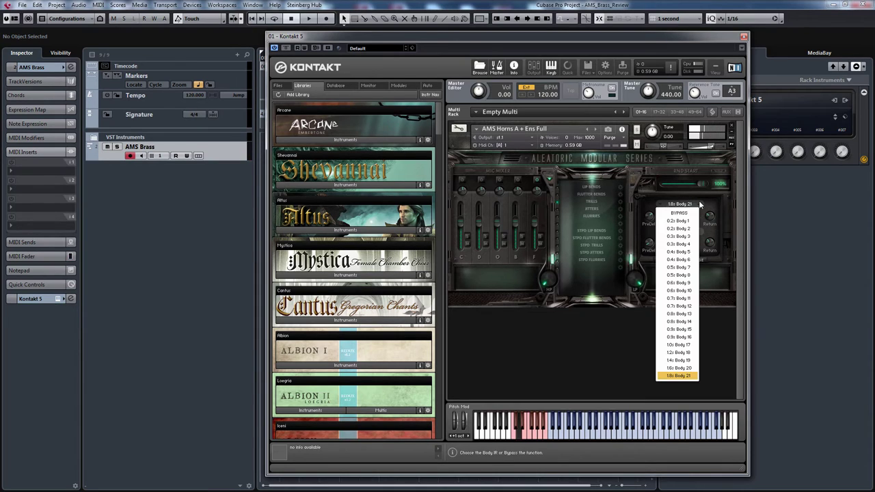
click(720, 199)
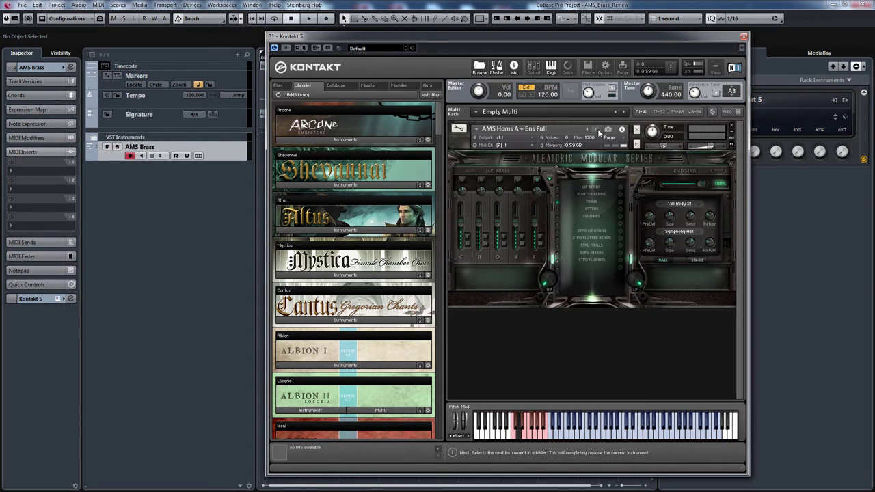
- Reload AMS Horns A + Ens Full.nki through Quick-Load, replacing the current instrument, and raise the LP cutoff
click(568, 66)
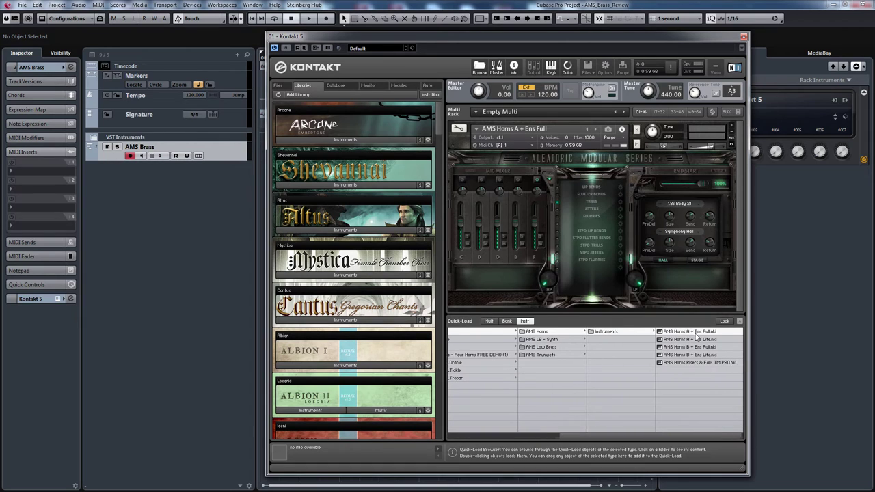
drag(697, 337, 627, 219)
click(443, 285)
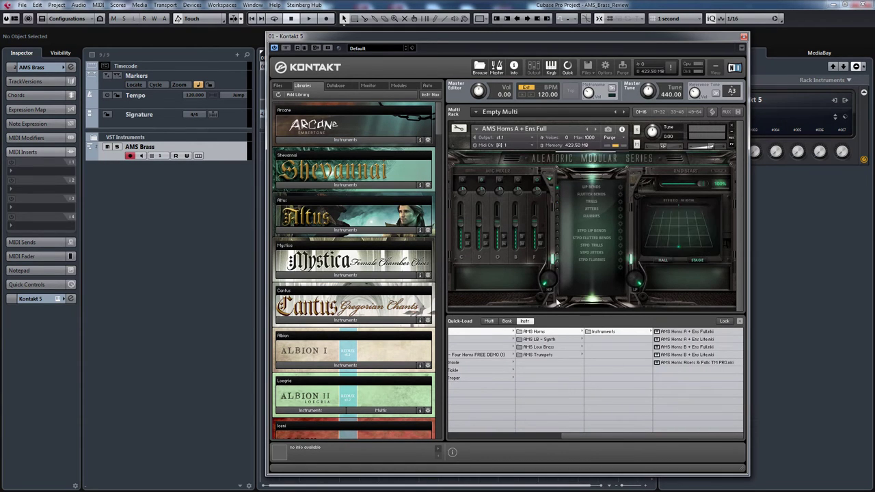
click(567, 66)
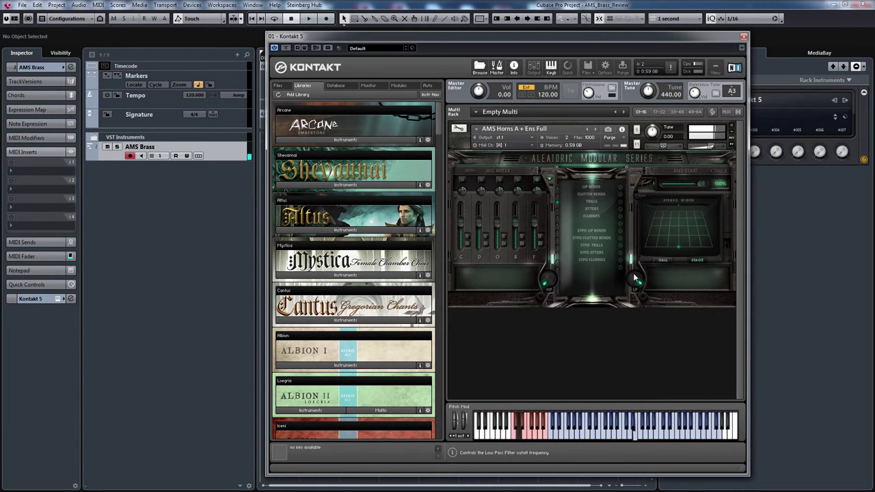
mouse_move(636, 279)
mouse_down()
mouse_move(634, 314)
mouse_move(637, 296)
mouse_up()
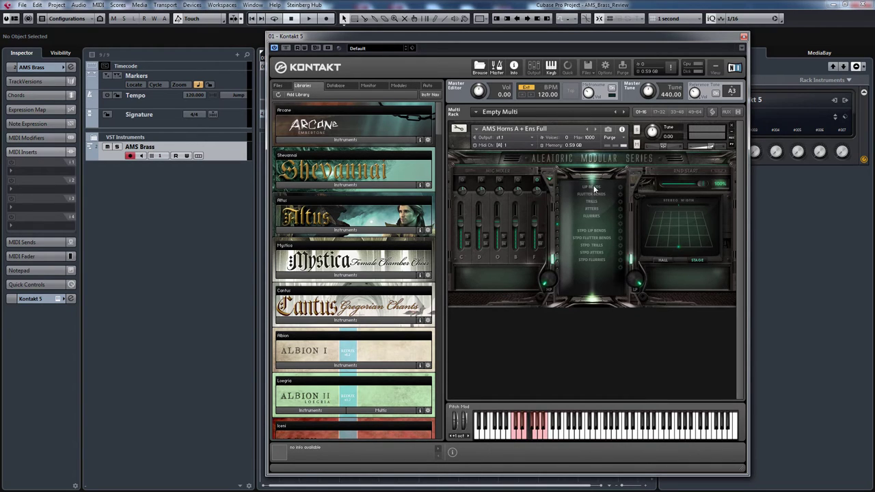
- Load the Standard list into a key-switch slot, assign LIP BENDS, then empty and restore it
click(619, 224)
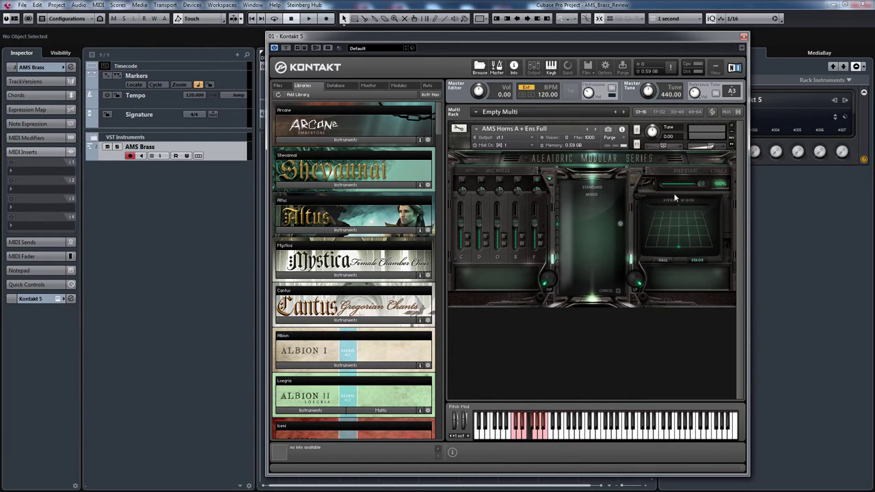
click(597, 188)
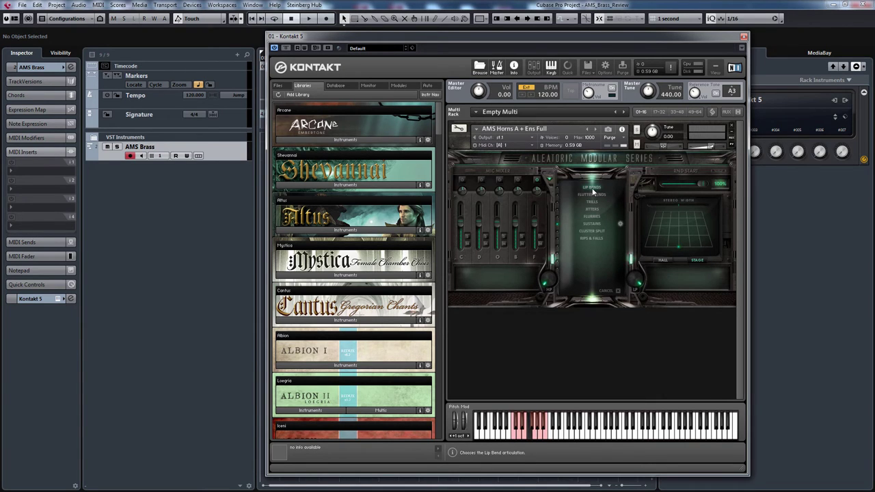
click(593, 188)
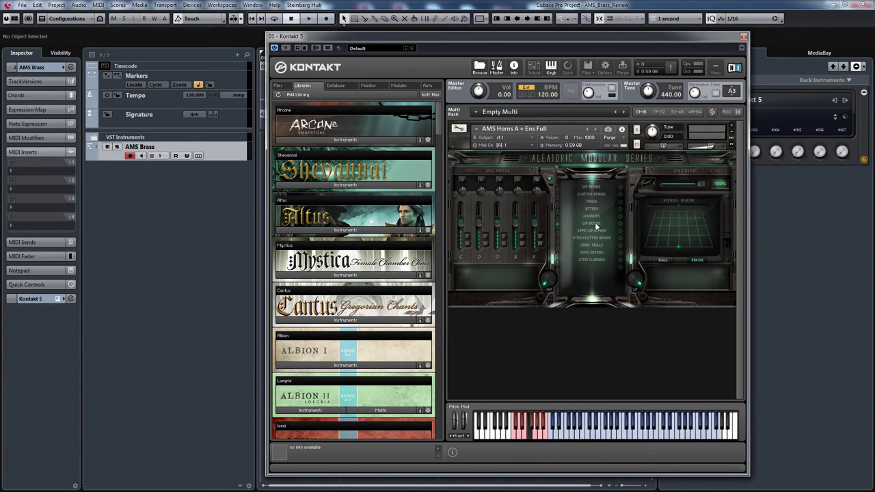
click(595, 189)
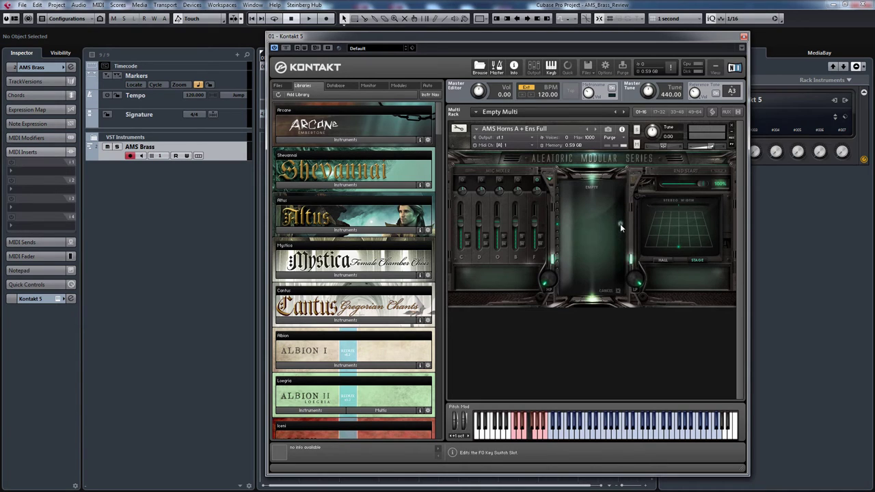
click(595, 189)
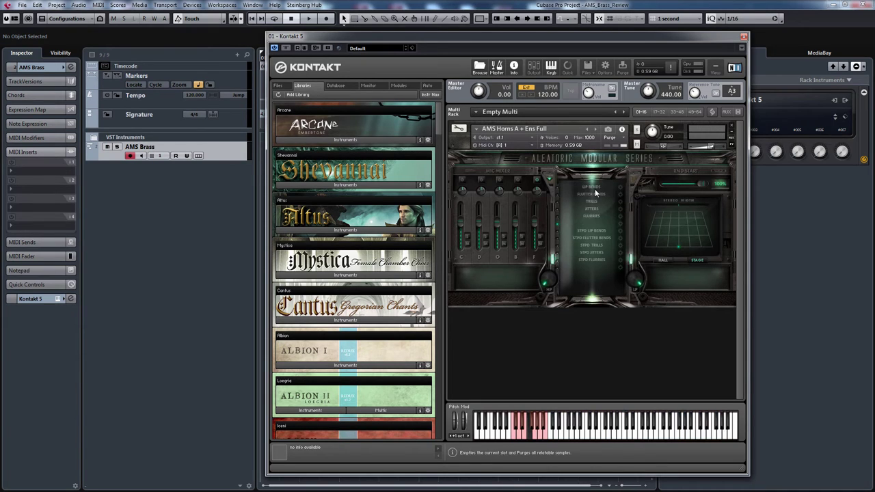
- Reopen the Standard/Mixed choice, cancel once, then bring up the Standard articulation list again
click(622, 225)
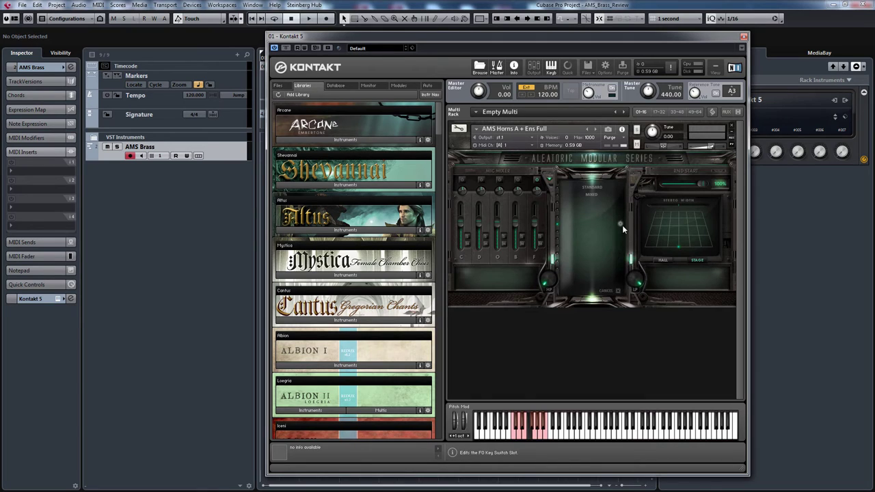
click(601, 190)
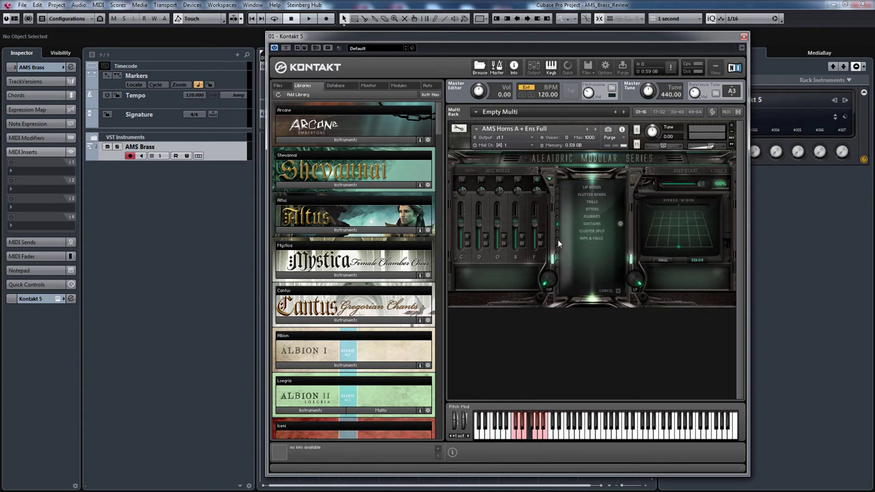
click(619, 295)
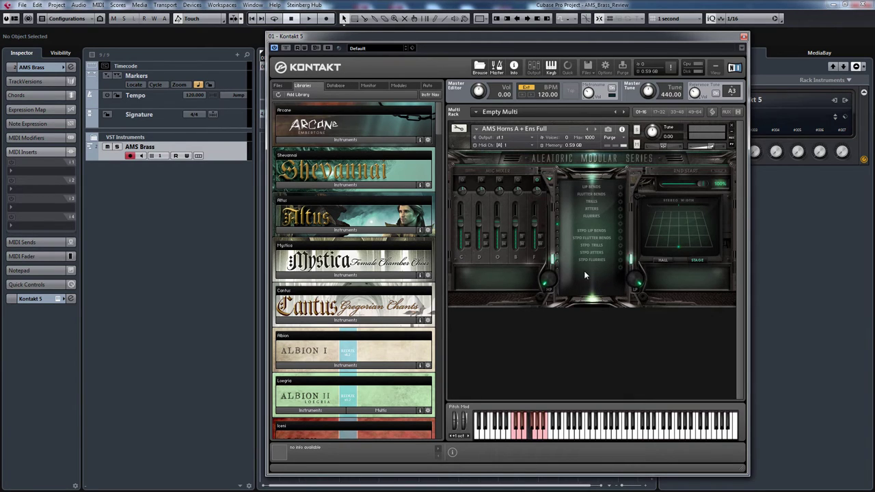
click(621, 230)
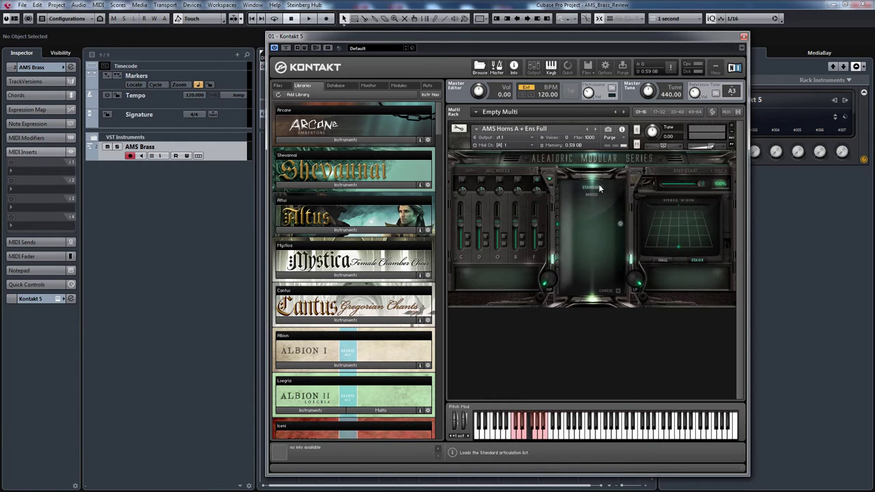
click(594, 187)
- Assign SUSTAINS from the Standard list to the empty horns key-switch slot
click(591, 225)
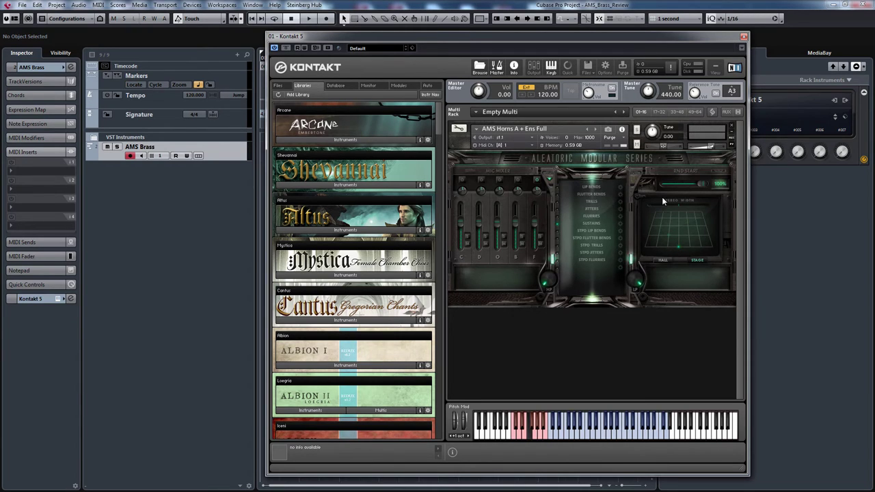
- Replace the SUSTAINS key switch with STPD SUSTAINS from the Stopped articulation set
click(620, 225)
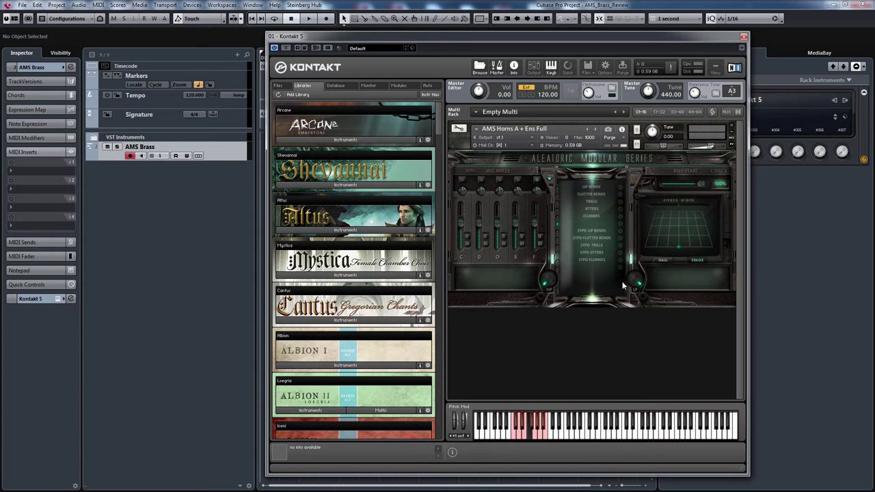
click(621, 272)
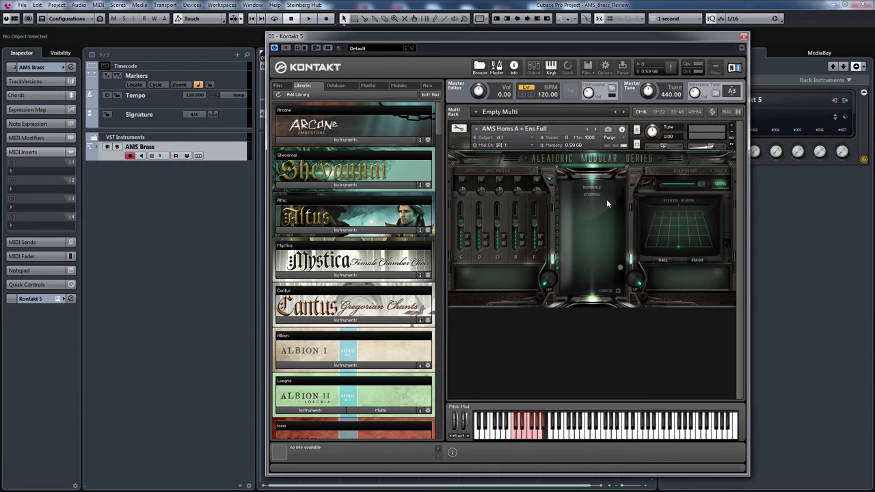
click(594, 194)
click(596, 225)
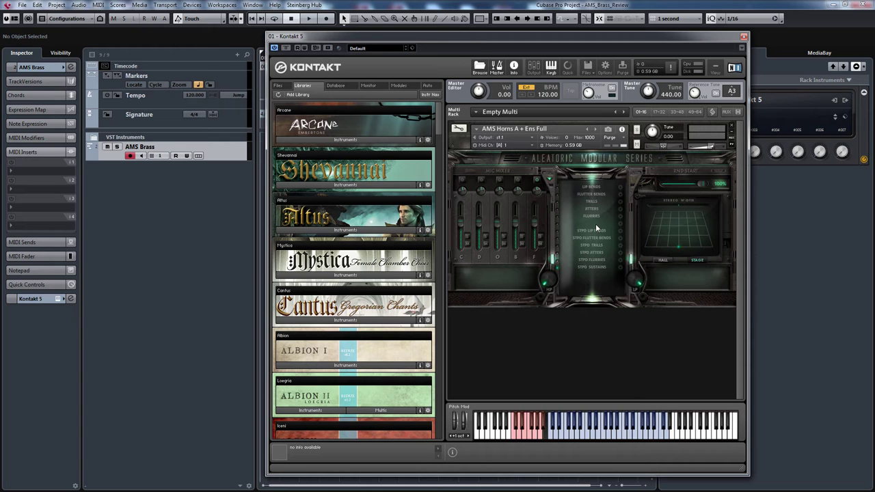
- Clear STPD SUSTAINS and load the Mixed normale/stopped key-switch set into the horns patch
click(621, 268)
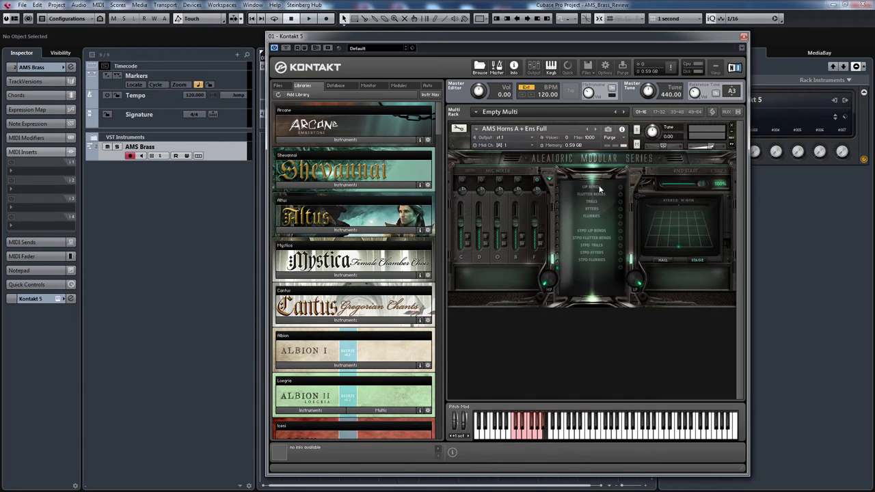
click(621, 222)
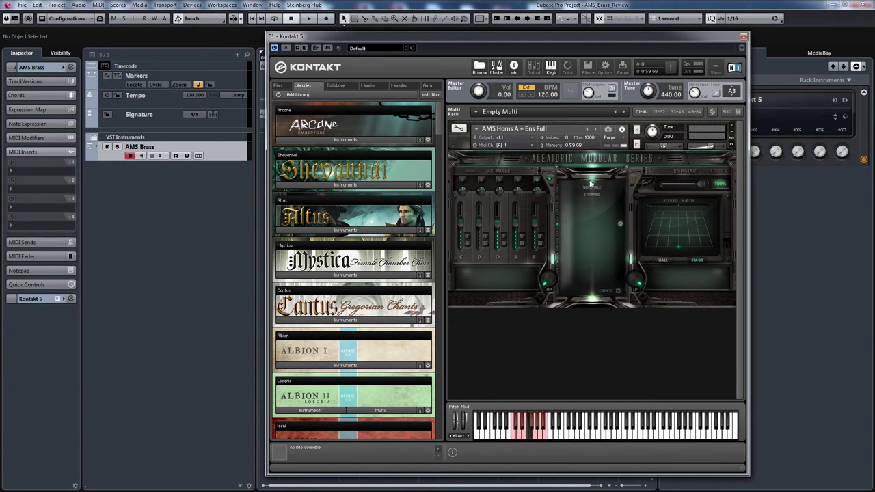
click(593, 194)
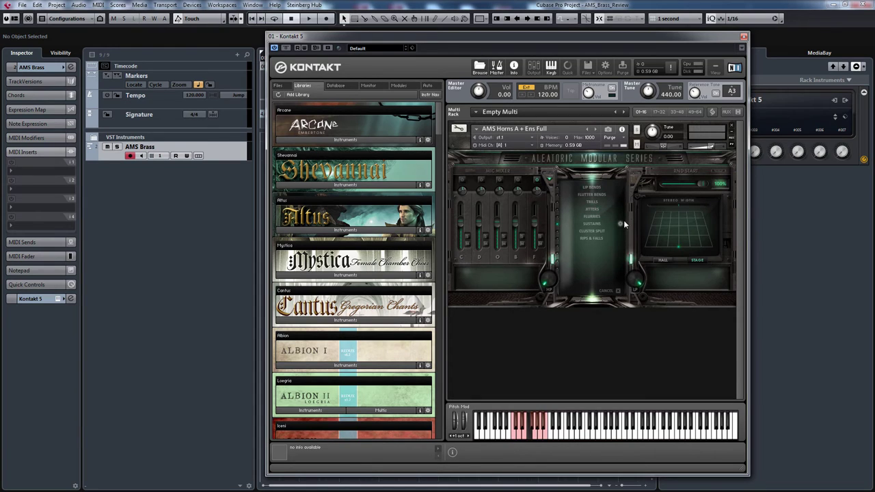
click(618, 288)
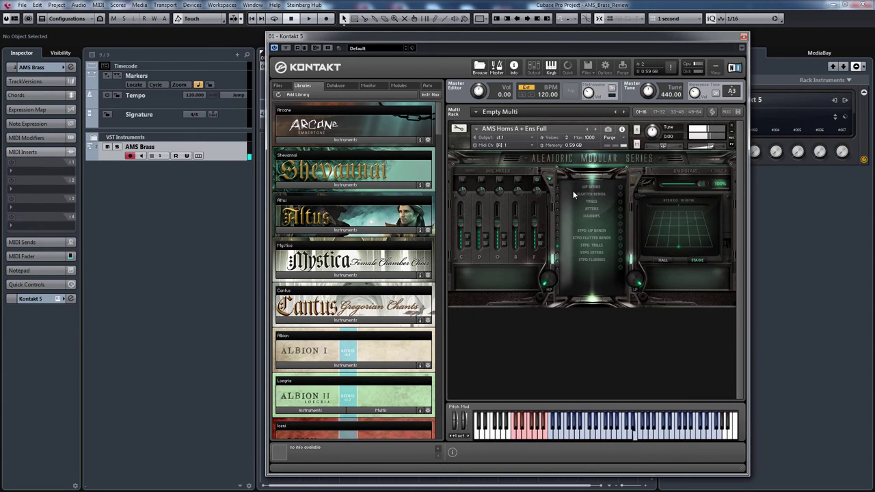
- Load the STANDARD articulation list, adding Rips & Falls to the horns' key switches
click(624, 223)
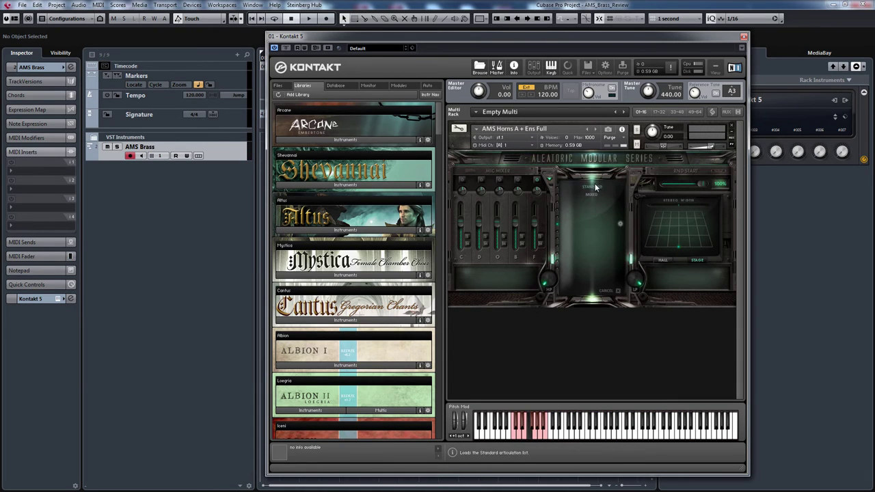
click(592, 187)
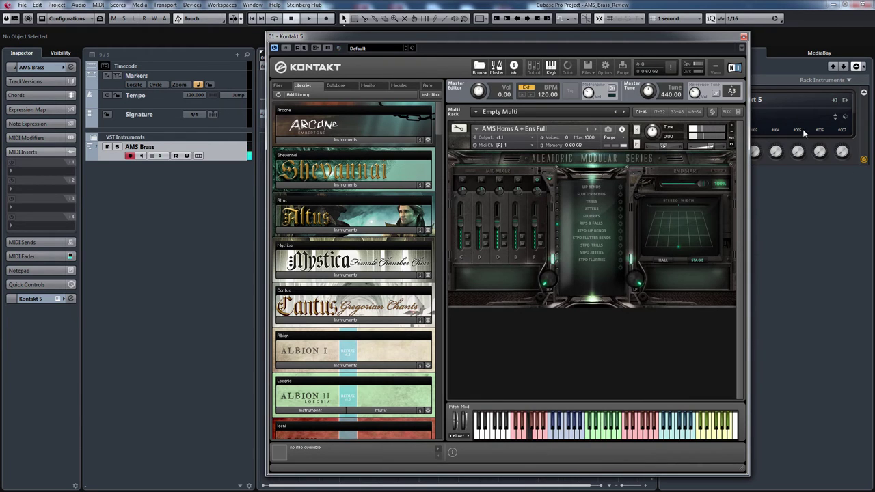
mouse_move(707, 148)
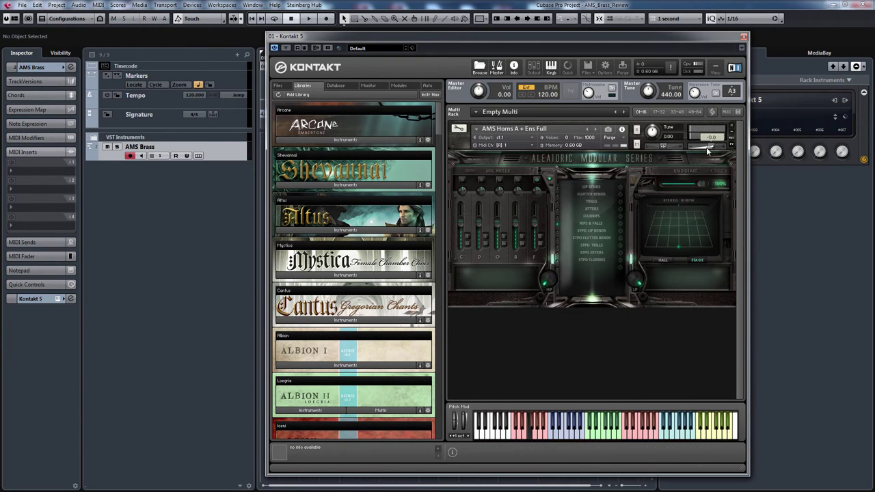
- Replace the Rips & Falls key switch with the Mixed normale LIP BENDS articulation
click(620, 223)
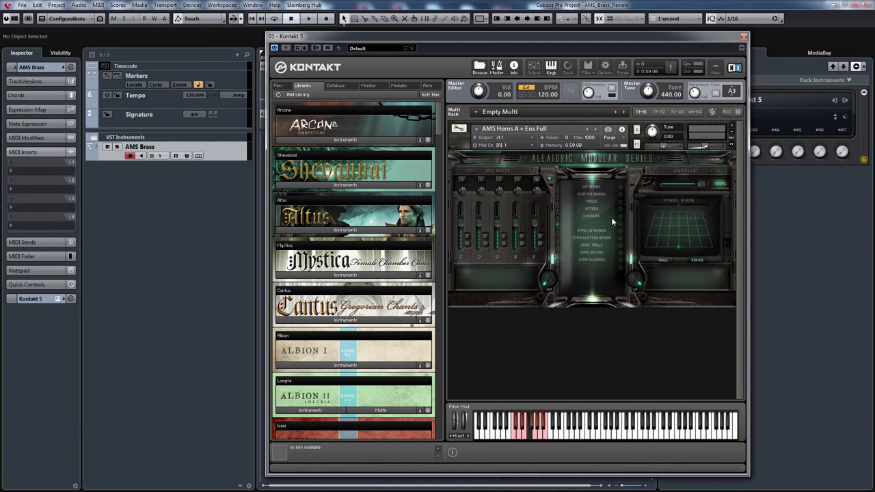
click(621, 225)
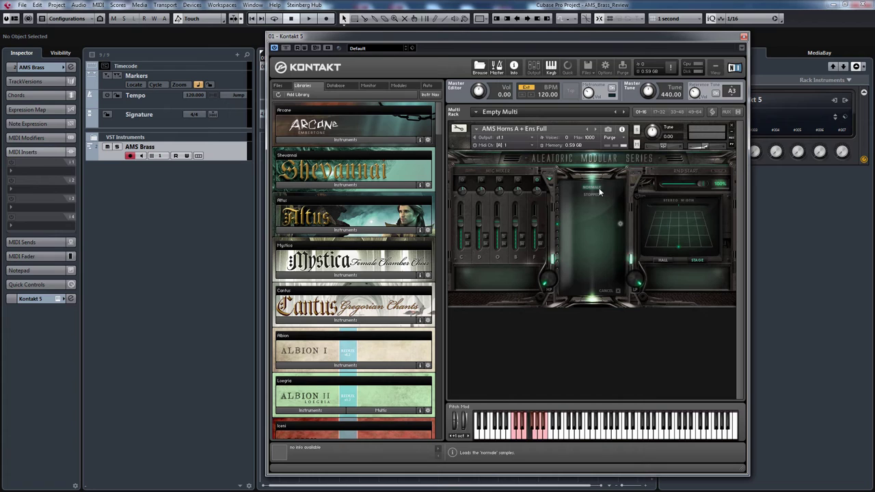
click(599, 191)
click(598, 186)
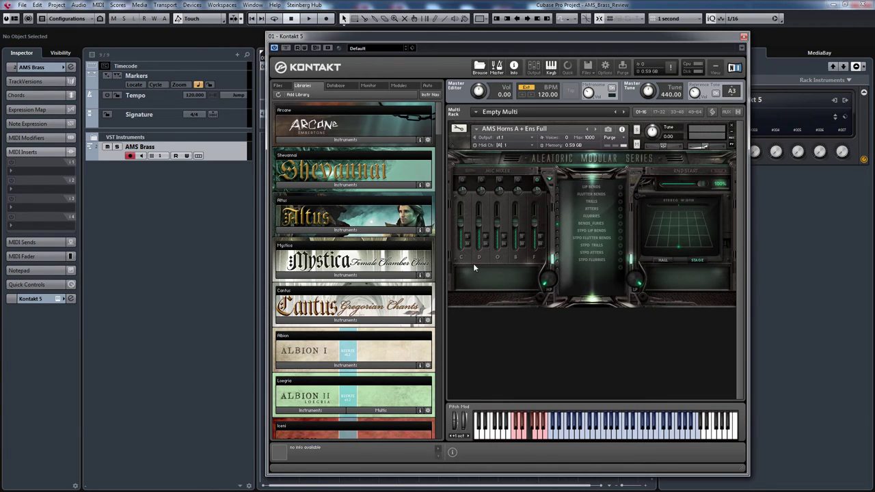
- Put Transformer in MIDI Insert slot 1 of the AMS Brass track with the MOD to Expression preset
click(30, 173)
click(52, 361)
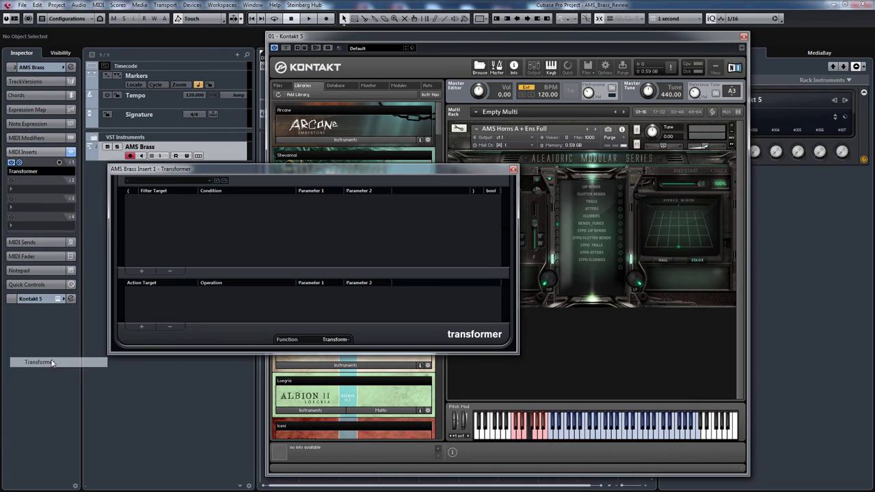
click(199, 181)
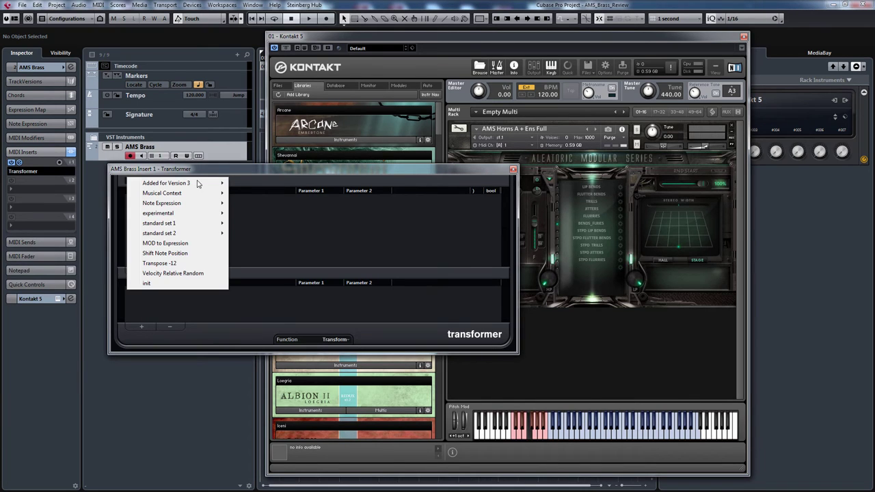
click(168, 244)
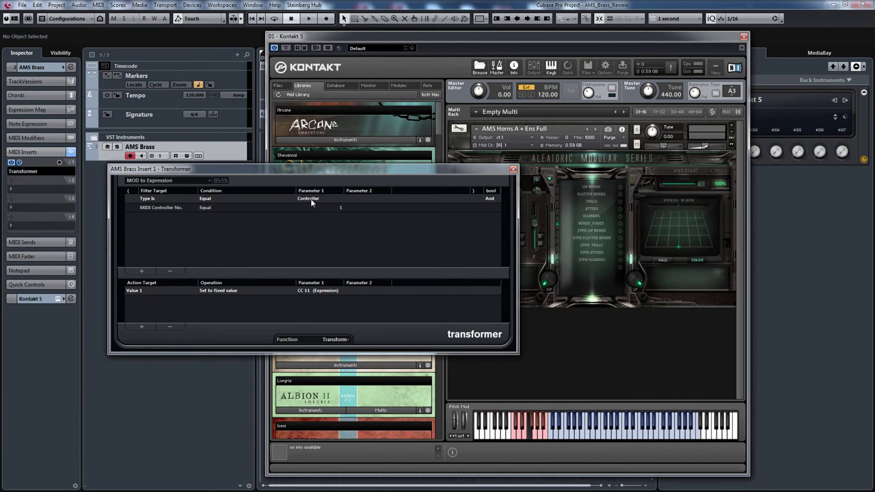
- Set the Transformer to match controller 22 and output CC 2 (Breath), then close it
double_click(336, 206)
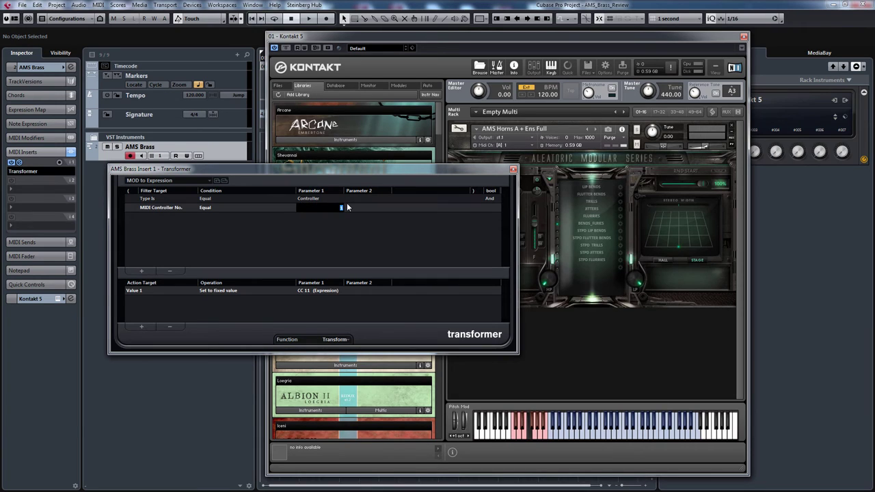
key(Return)
double_click(311, 291)
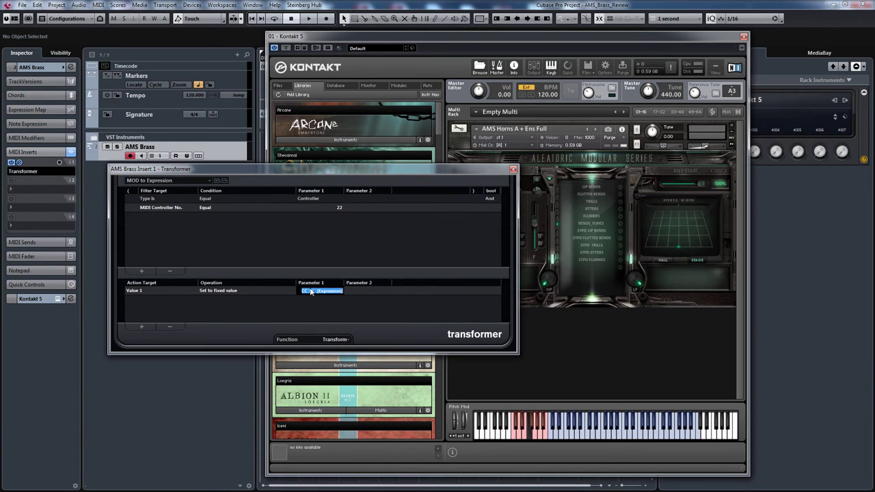
text(2)
key(Return)
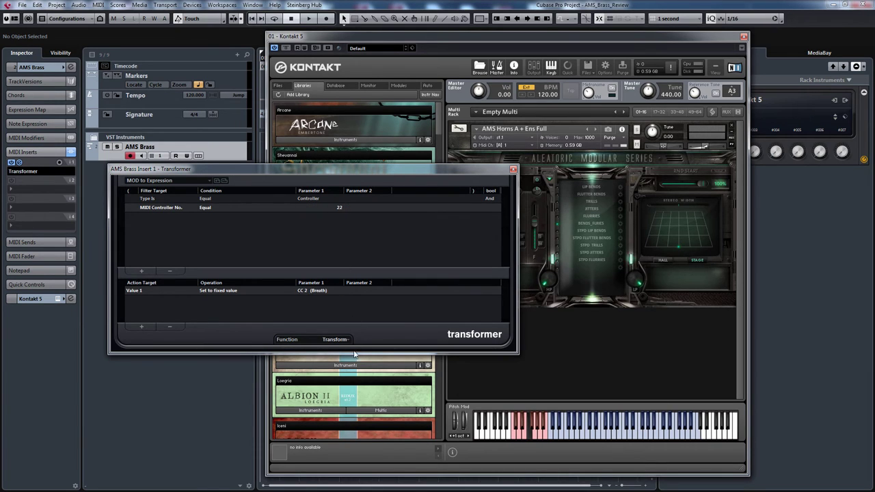
click(513, 169)
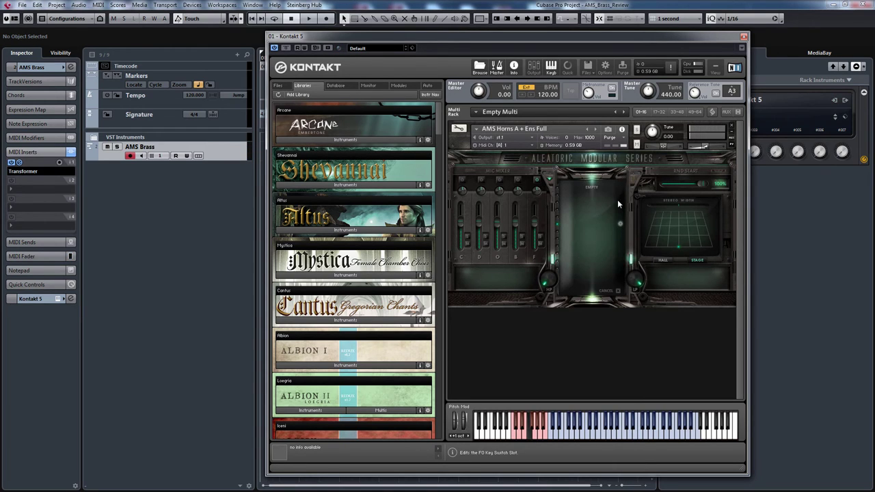
click(619, 223)
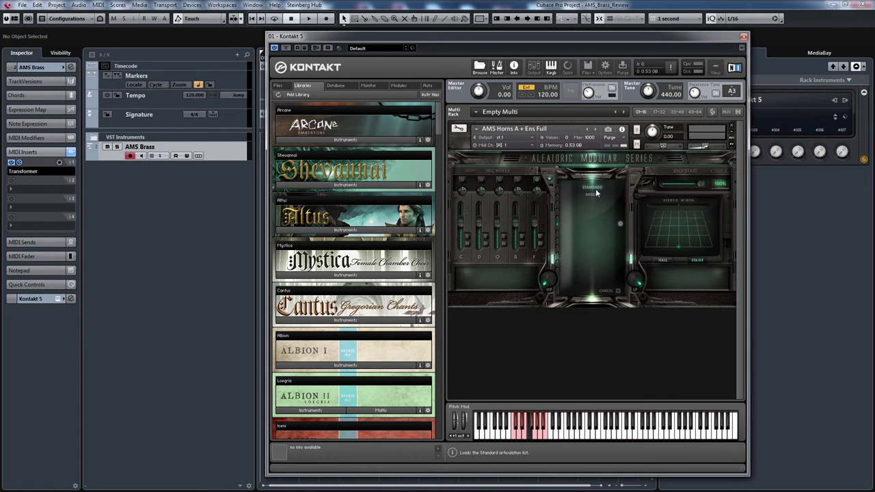
click(596, 189)
click(596, 188)
scroll(597, 184, down, 2)
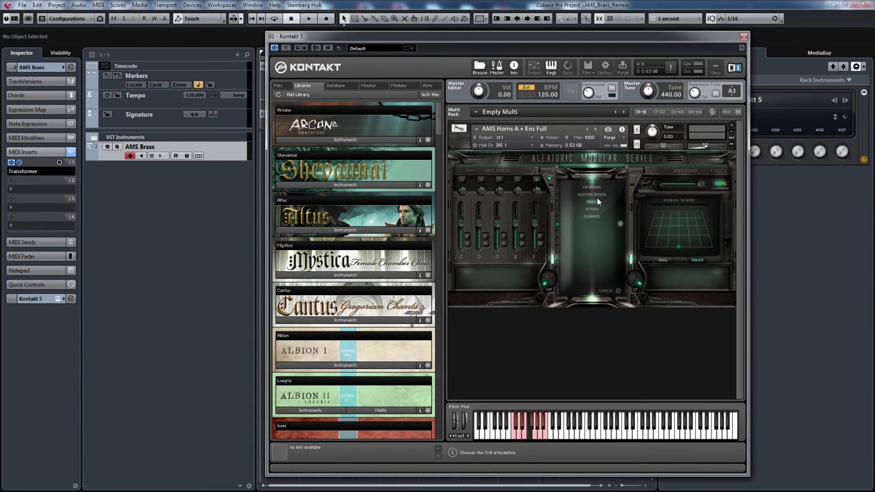
click(597, 210)
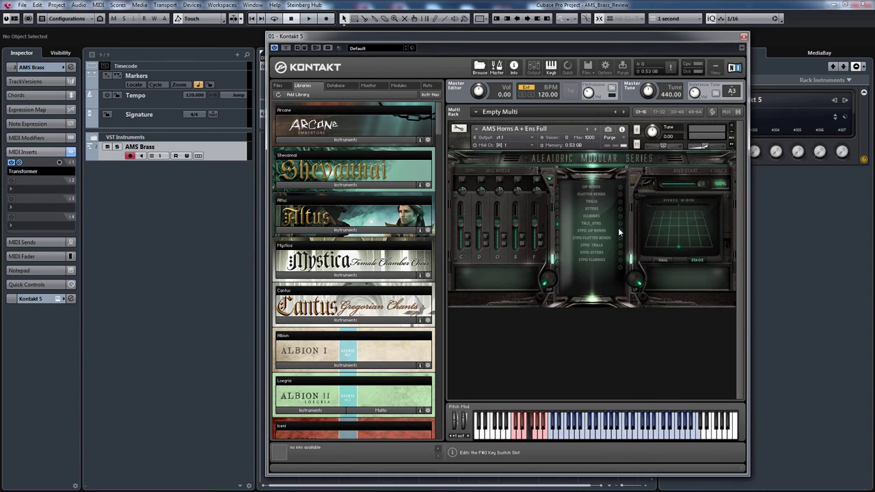
- Empty the TRILS_RTRS slot and fill it with CLUSTER SPLIT from the Standard list
click(619, 221)
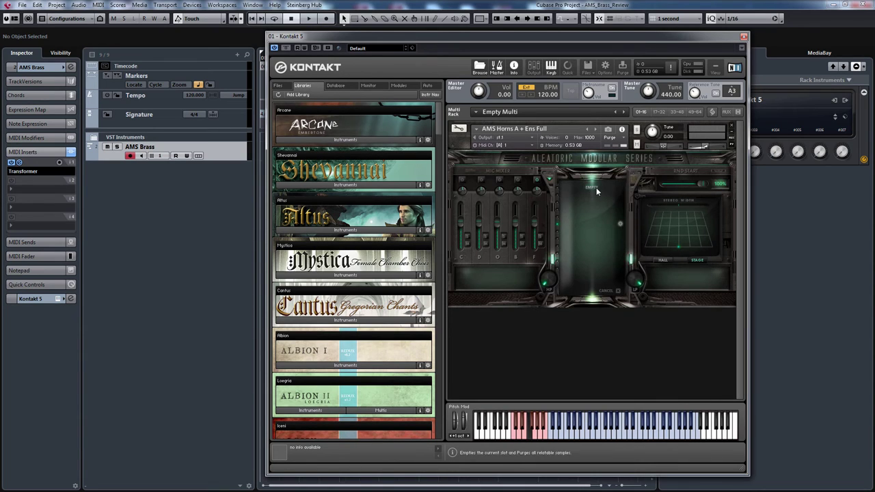
click(597, 188)
click(622, 225)
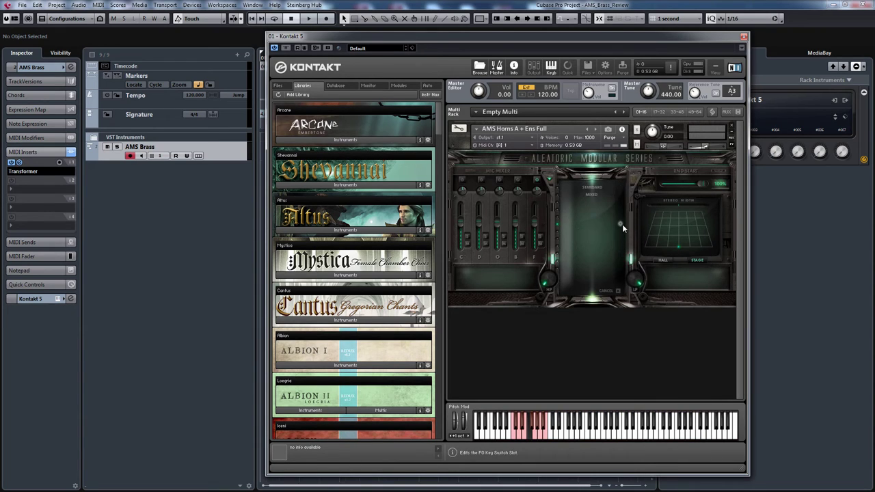
click(584, 187)
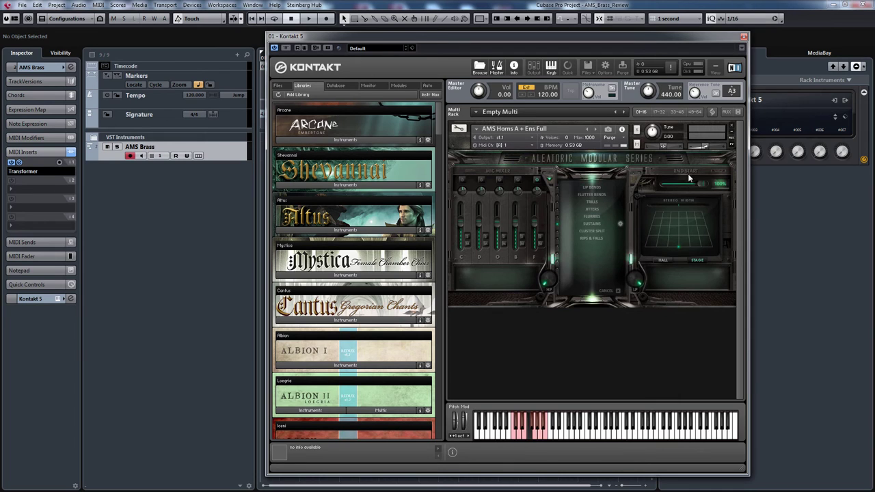
click(591, 233)
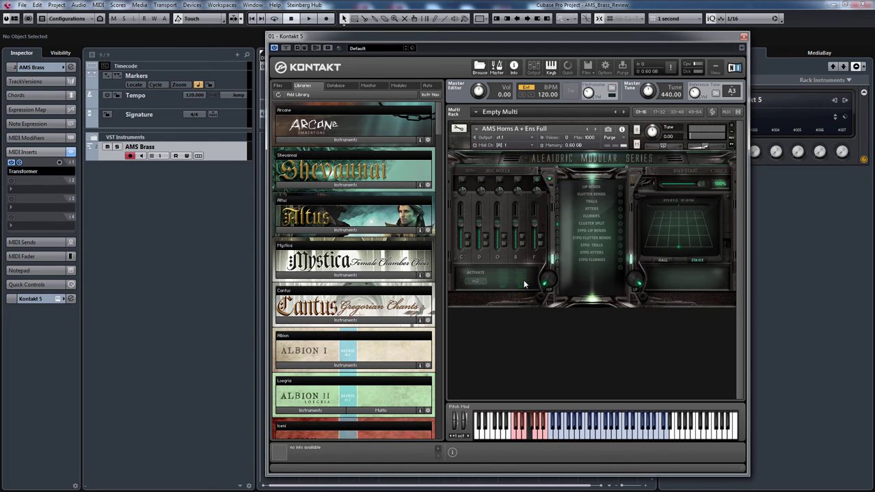
- Activate the cluster extension samples and, after trying other intervals, set the cluster interval to P5
click(486, 274)
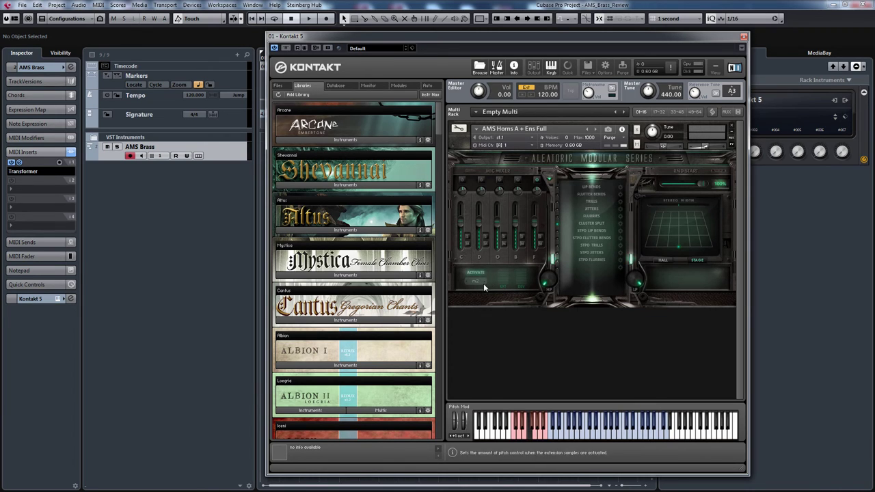
click(480, 280)
click(479, 293)
click(480, 279)
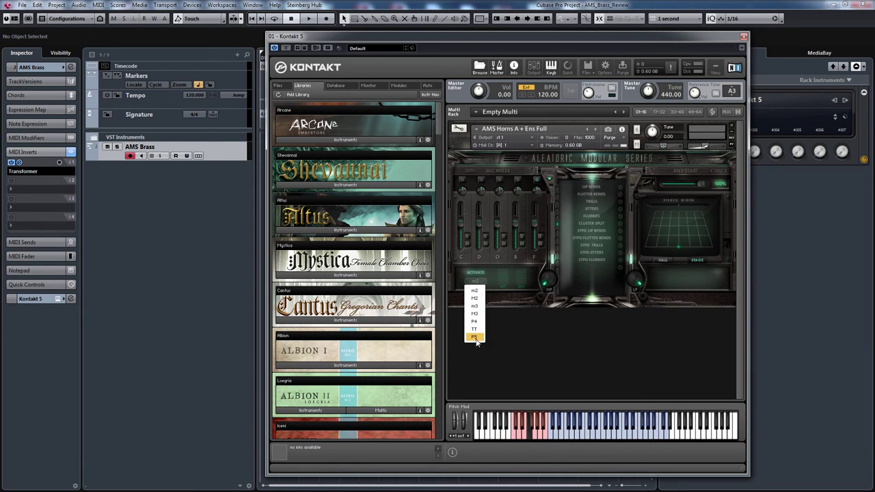
click(475, 334)
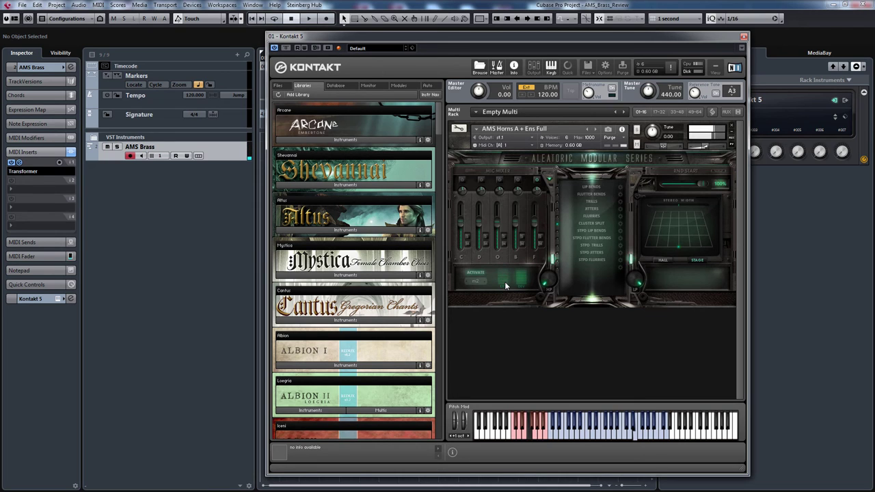
click(475, 281)
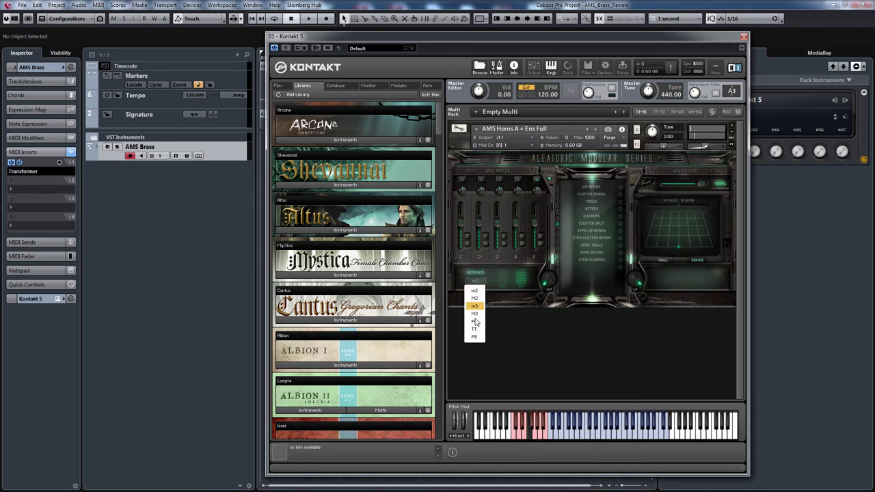
click(474, 336)
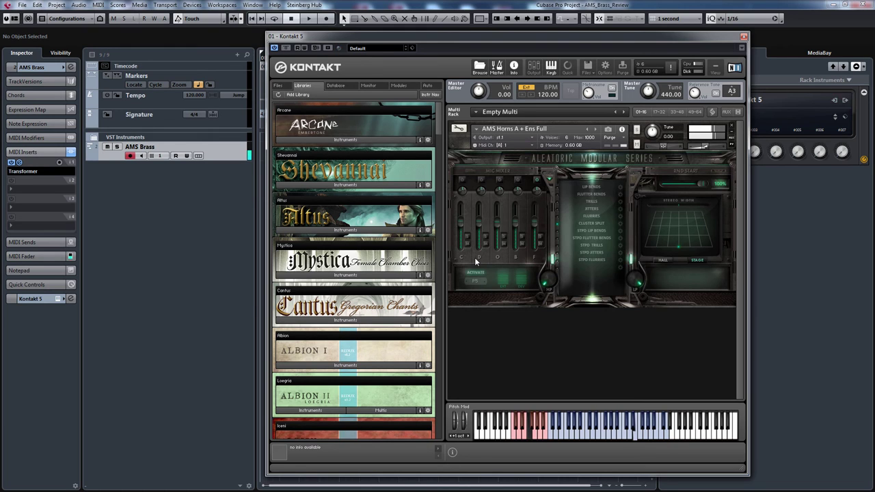
- Switch the cluster interval dropdown below ACTIVATE from P5 to M3
click(475, 285)
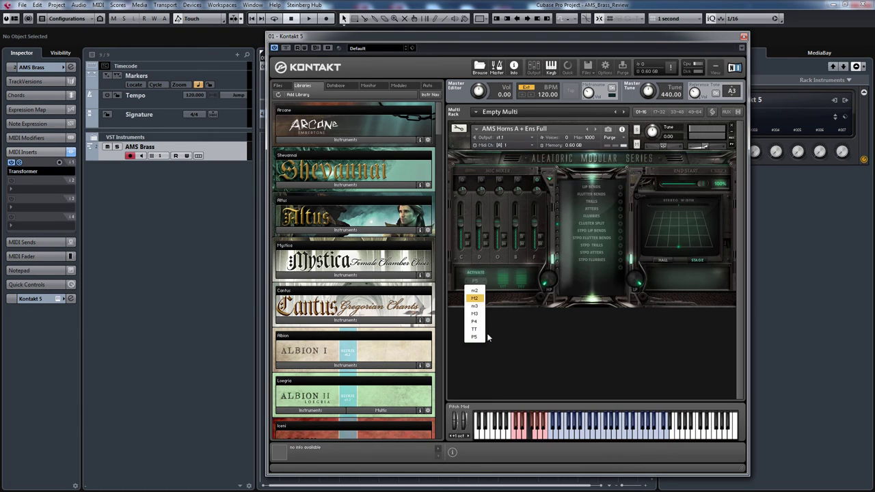
click(476, 319)
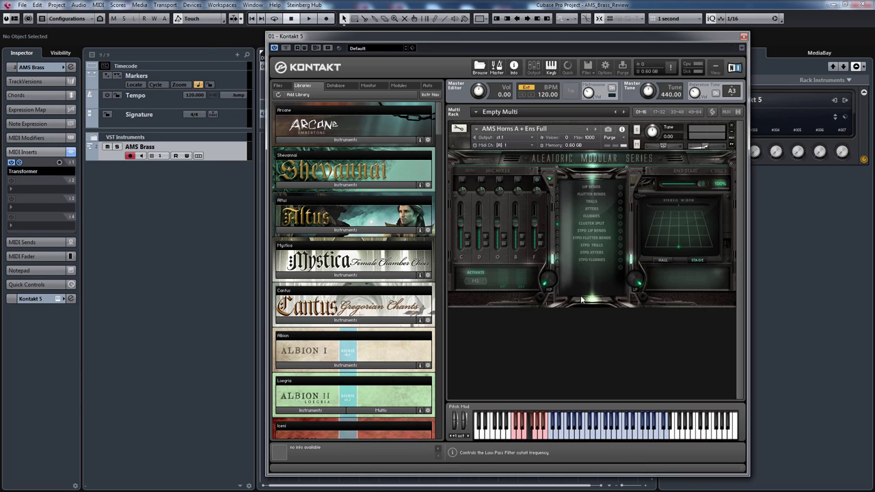
- Set the CLUSTER SPLIT key-switch slot to EMPTY, dropping sample memory to 0.53 GB
click(621, 227)
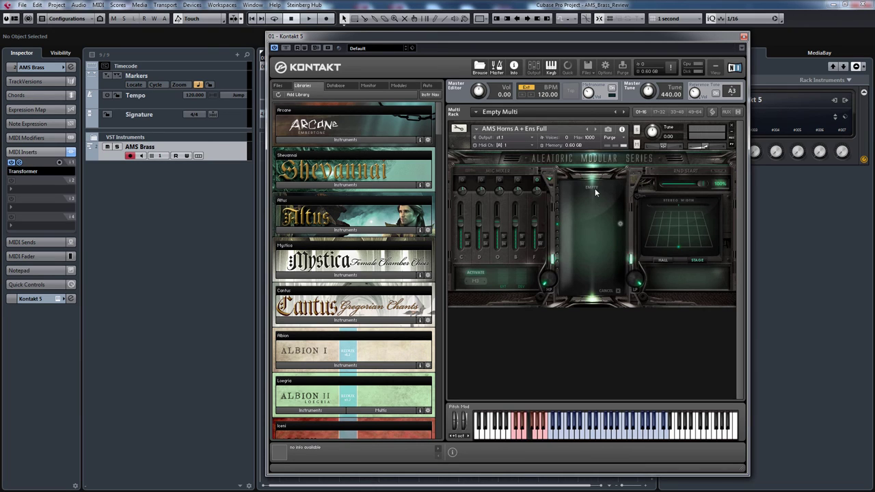
click(595, 188)
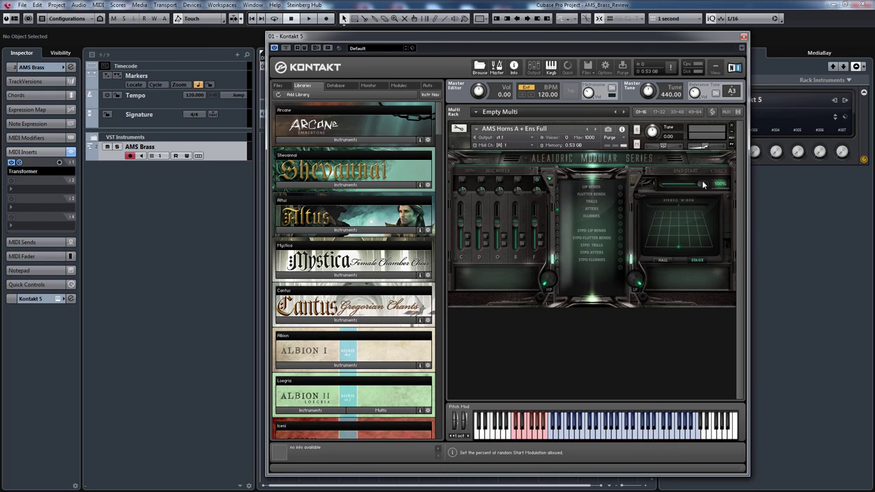
drag(702, 194, 622, 190)
drag(671, 185, 703, 183)
- Drag the horns' RND START slider fully left to 0%
drag(703, 182, 505, 186)
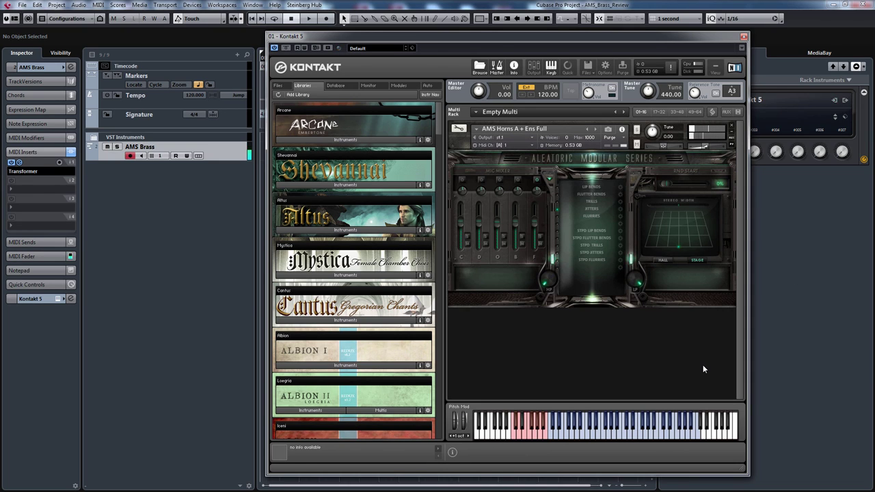
- Load AMS Horns A + Ens Lite from Quick-Load, then switch back to the Full patch (0.52 GB)
key(F7)
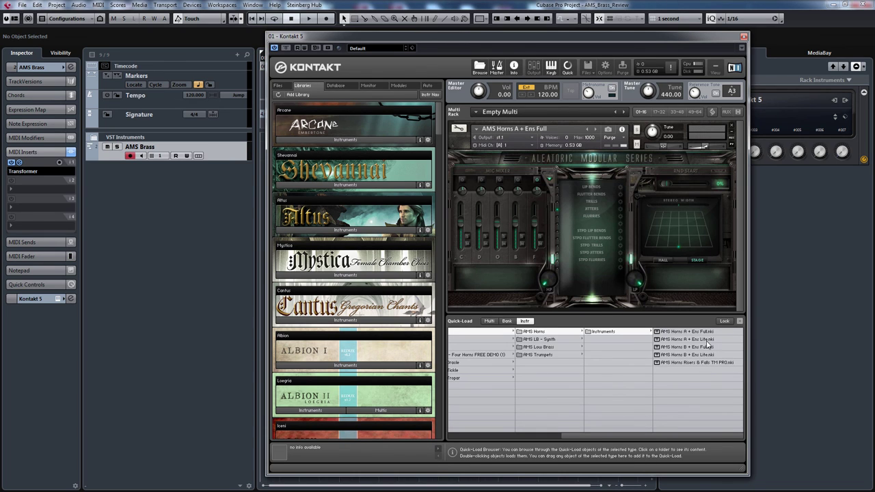
double_click(711, 341)
click(431, 286)
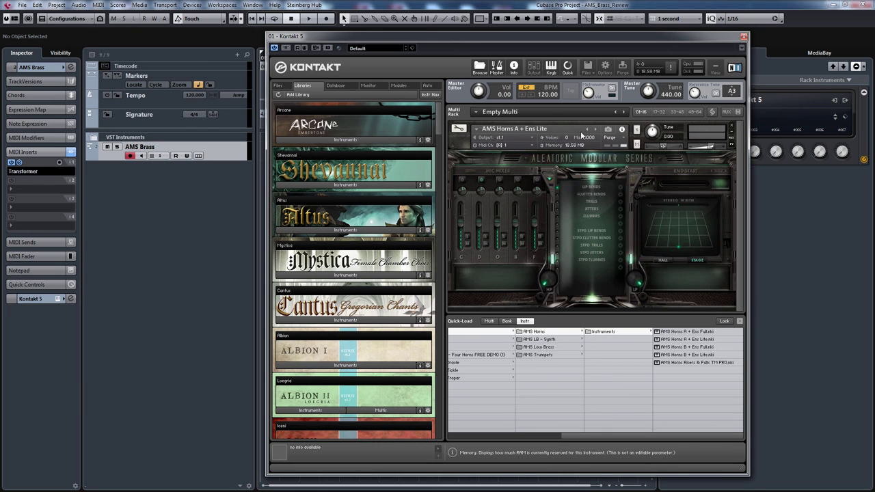
click(589, 130)
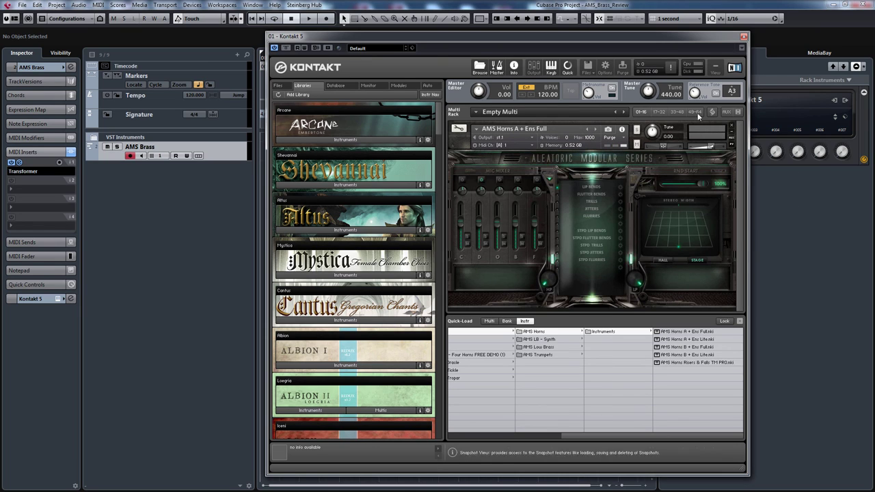
key(F7)
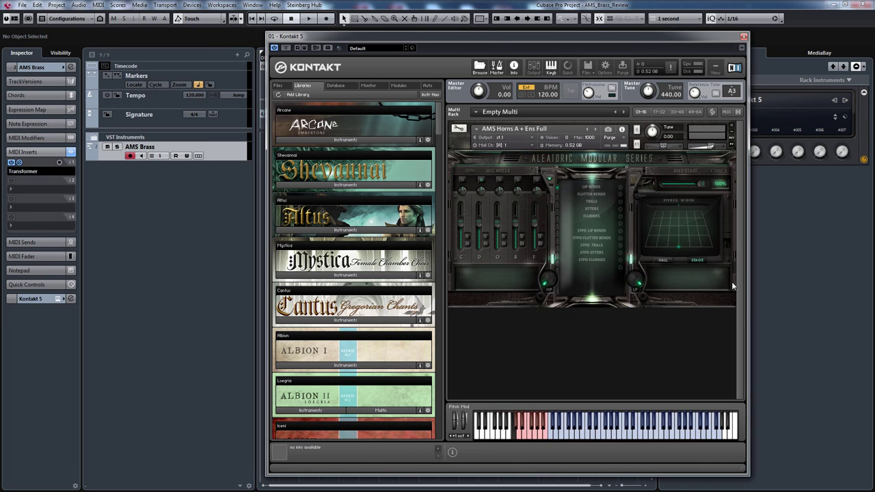